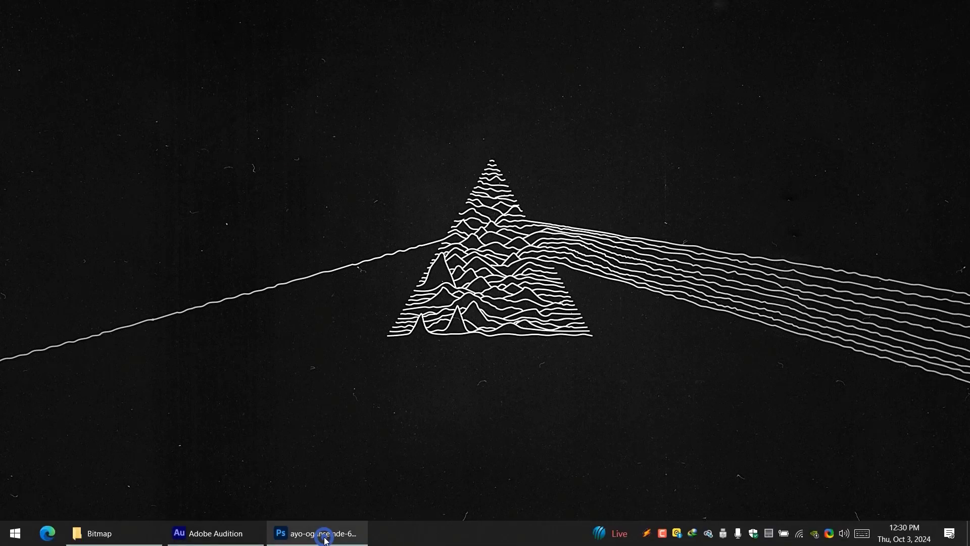
- Switch to the Photoshop window that holds the portrait photo
left_click(325, 535)
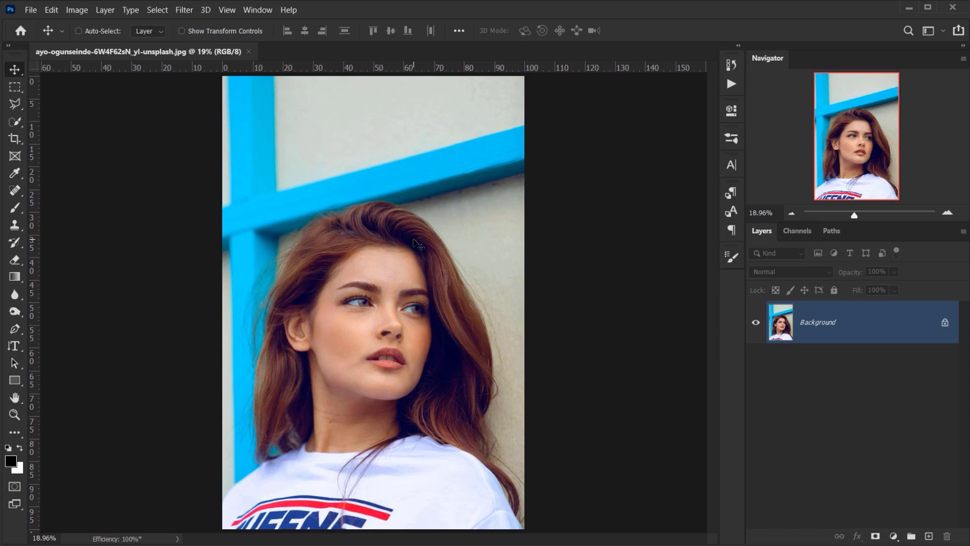
- Inspect the face, then set the Crop tool to a 1:1 (Square) ratio
scroll(344, 272, "up", 3)
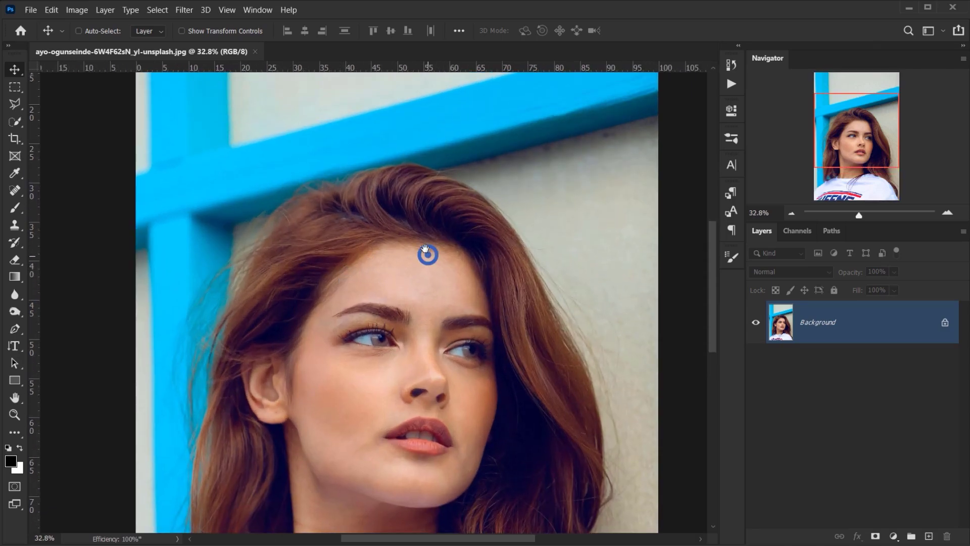
left_click_drag(426, 251, 377, 156)
scroll(379, 222, "down", 2)
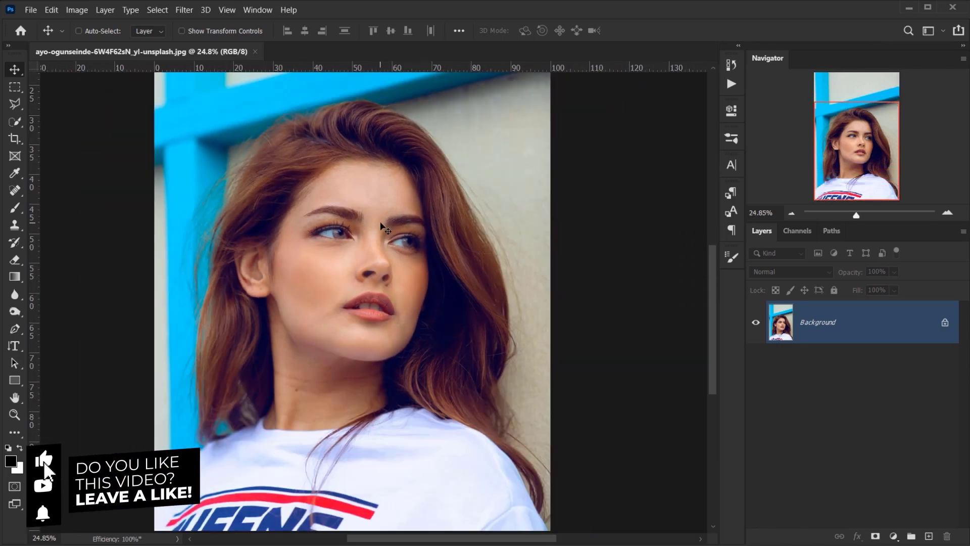
scroll(380, 227, "down", 1)
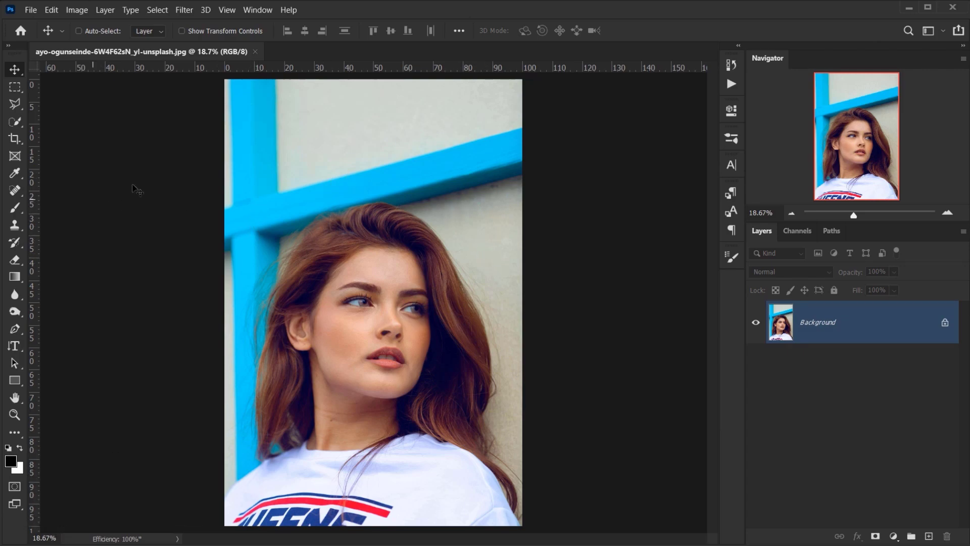
left_click(15, 139)
right_click(14, 138)
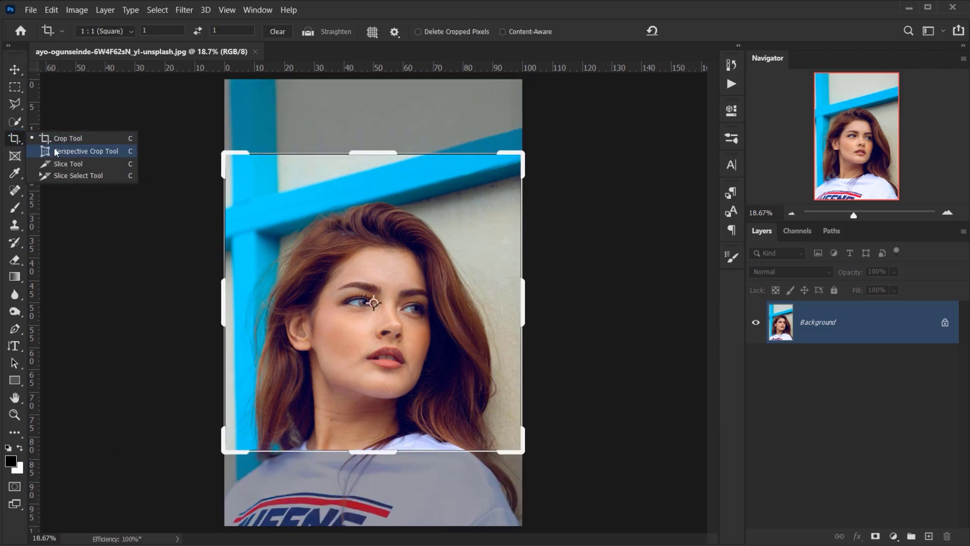
left_click(60, 143)
left_click(113, 31)
left_click(111, 85)
- Tighten the square crop around the face and hair, commit it, and fit it to the window
left_click_drag(369, 152, 355, 176)
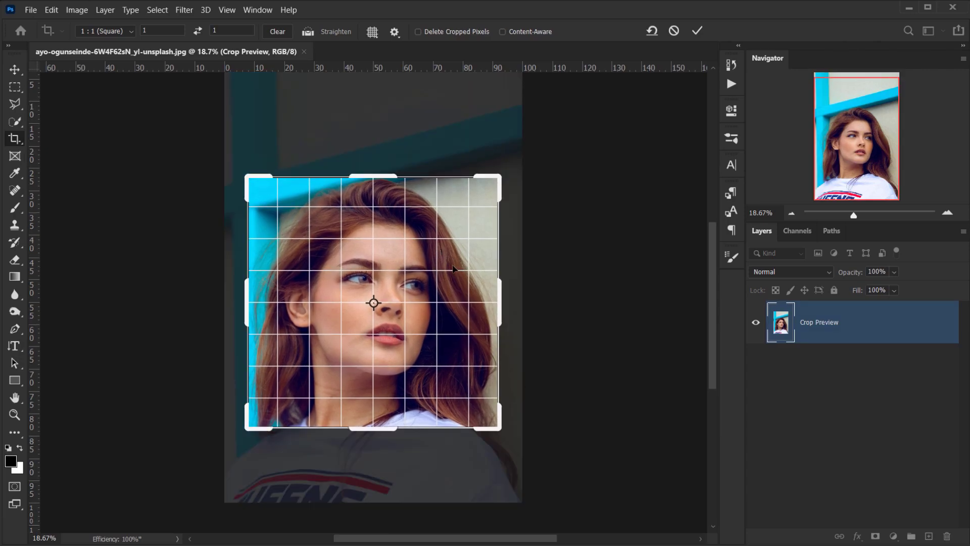
left_click(698, 31)
key("ctrl+0")
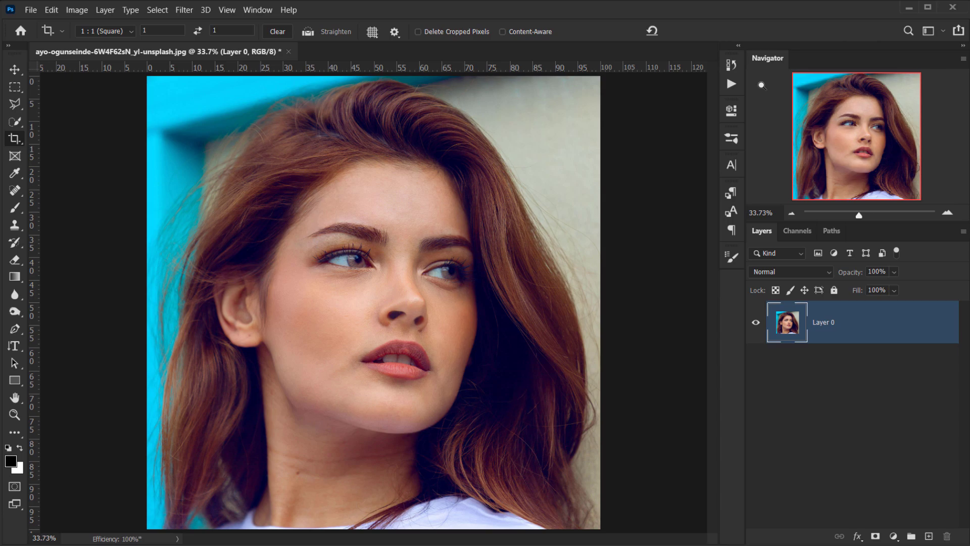
key("ctrl+alt+i")
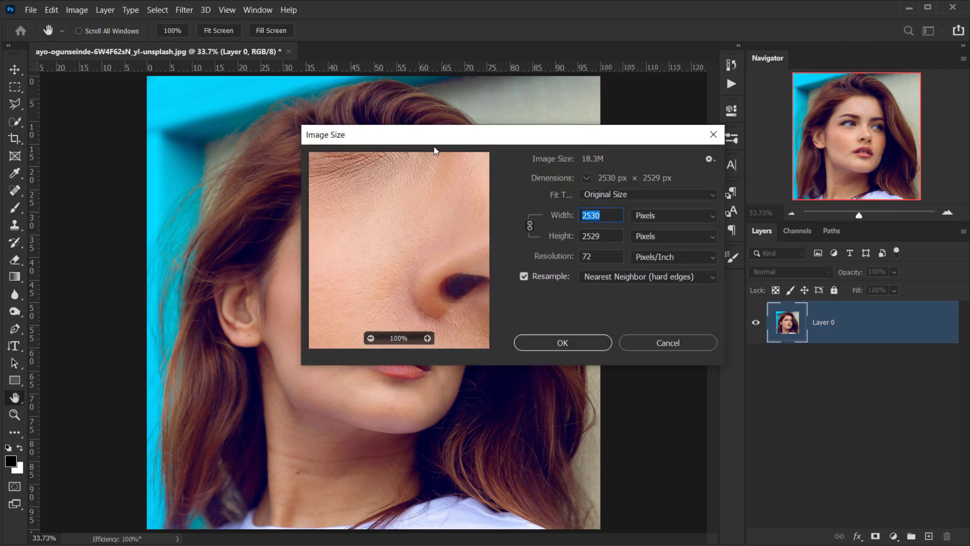
- Resize the square portrait to 250 × 250 px with Nearest Neighbor resampling and fit it to the window
left_click(713, 135)
key("c")
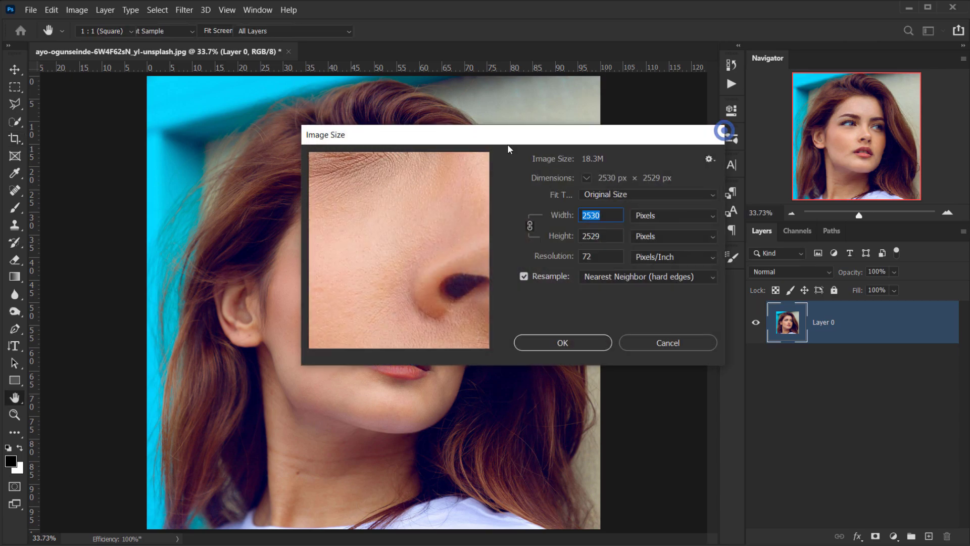
left_click(77, 10)
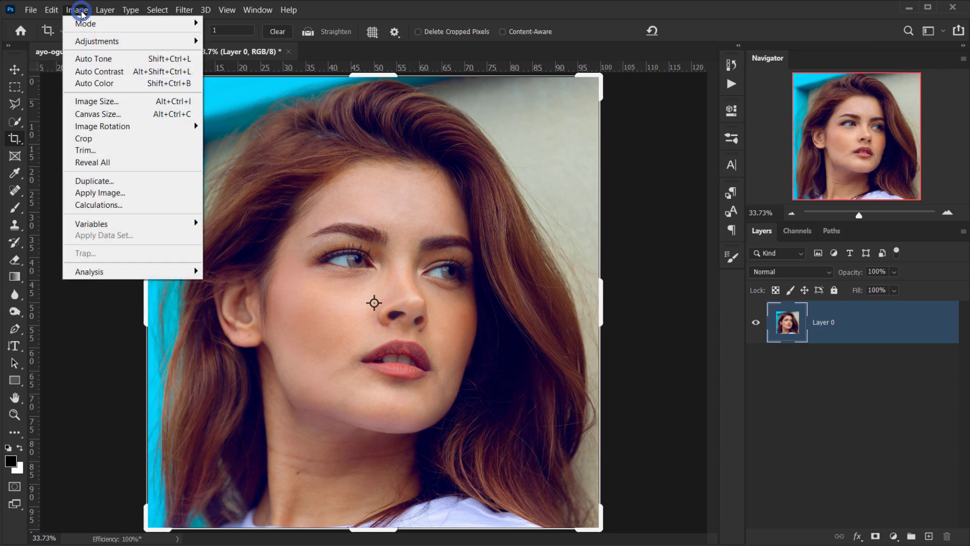
left_click(121, 101)
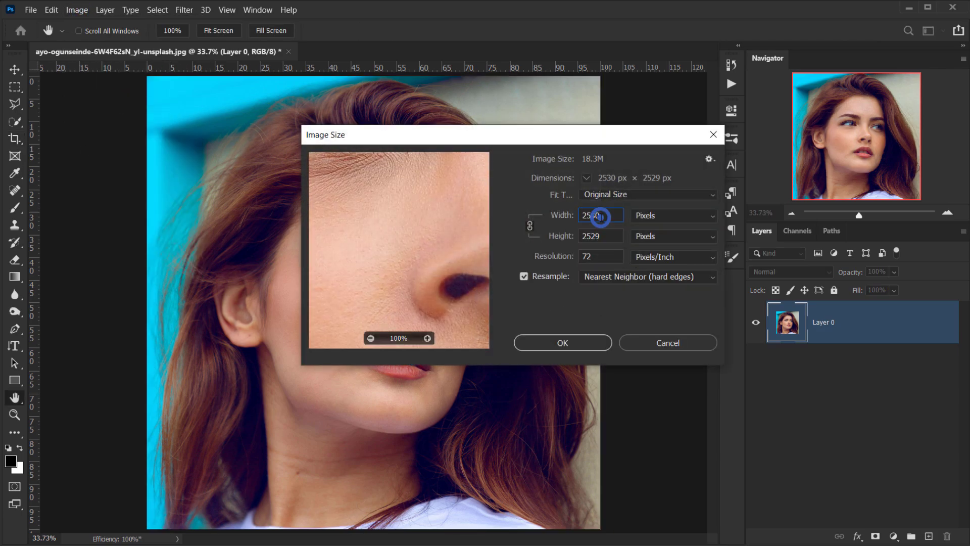
type("250")
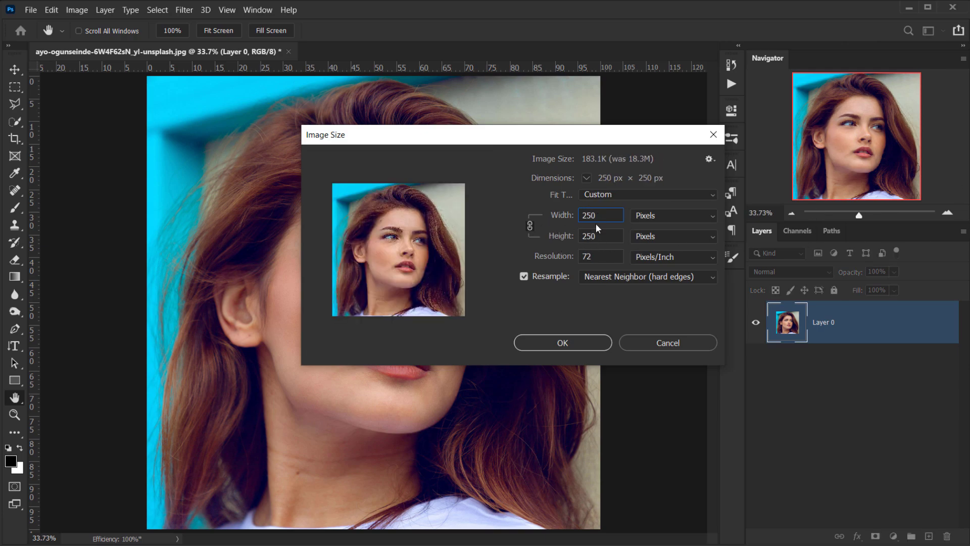
left_click(563, 344)
key("c")
key("ctrl+0")
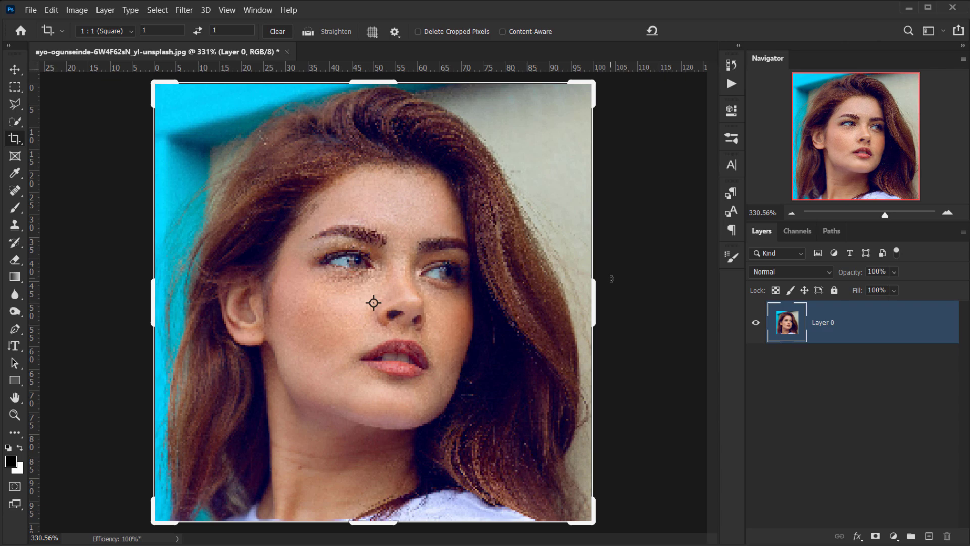
- Select all, then deselect the 250 px portrait and bring up the Image > Mode submenu
key("v")
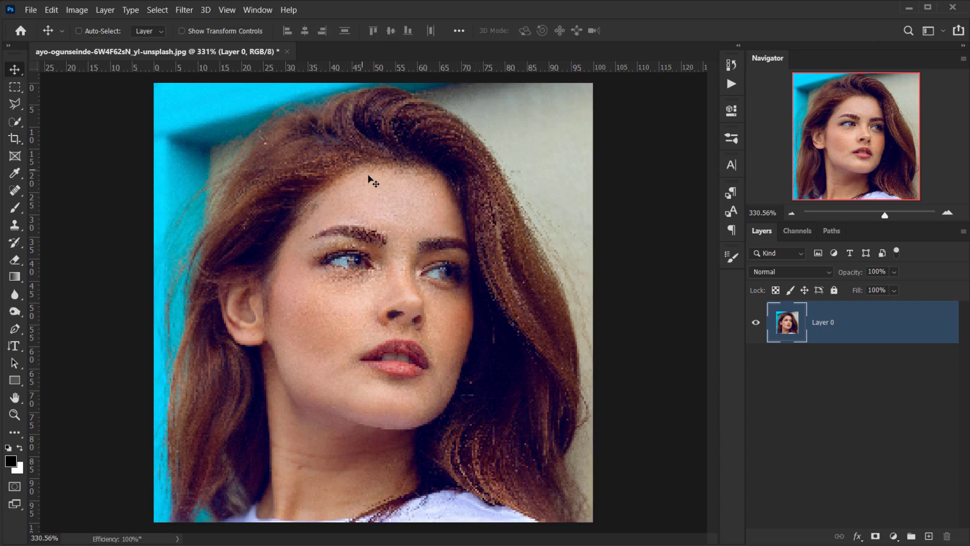
key("ctrl")
key("ctrl+a")
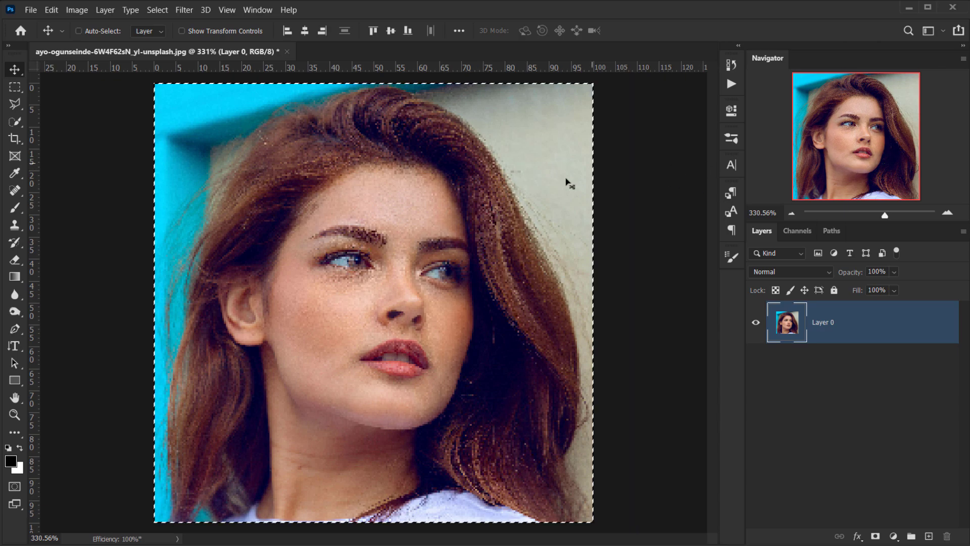
key("ctrl")
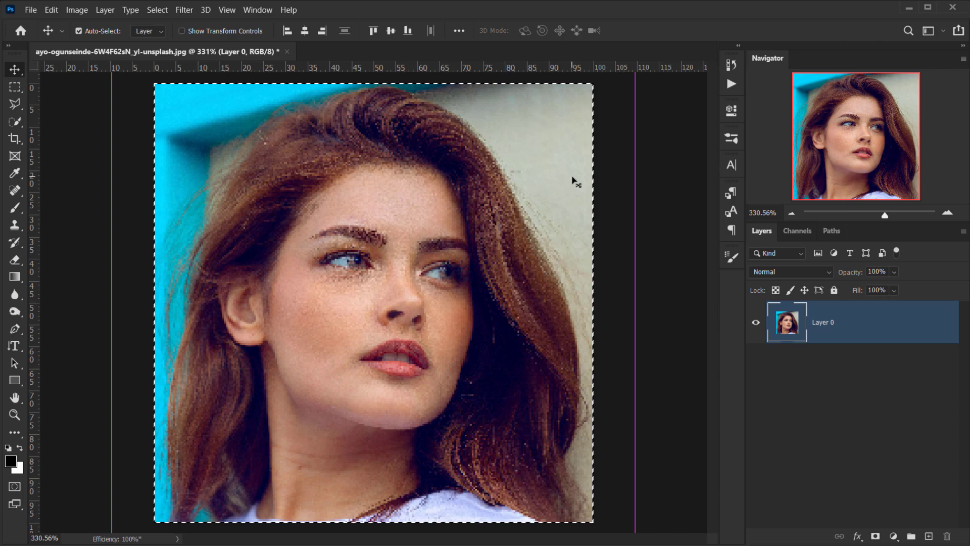
key("c")
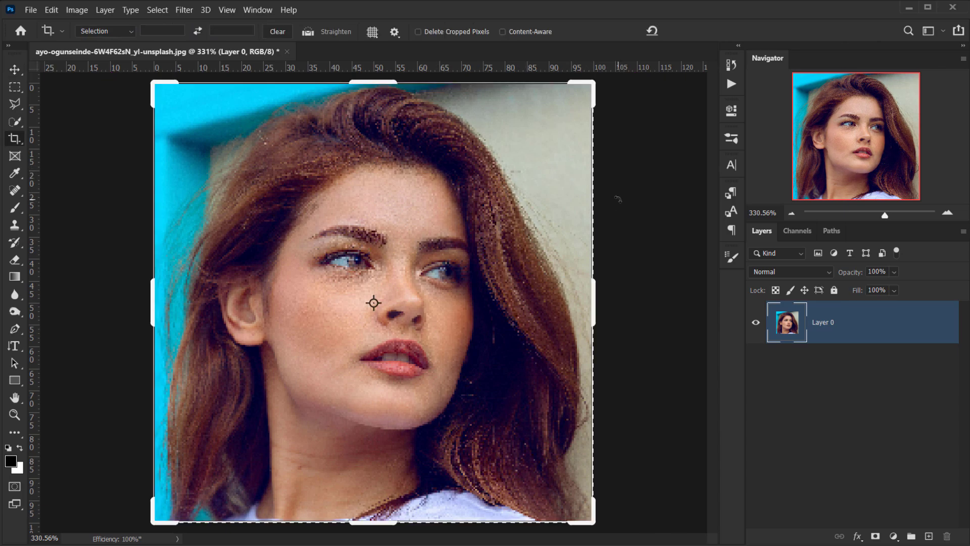
key("v")
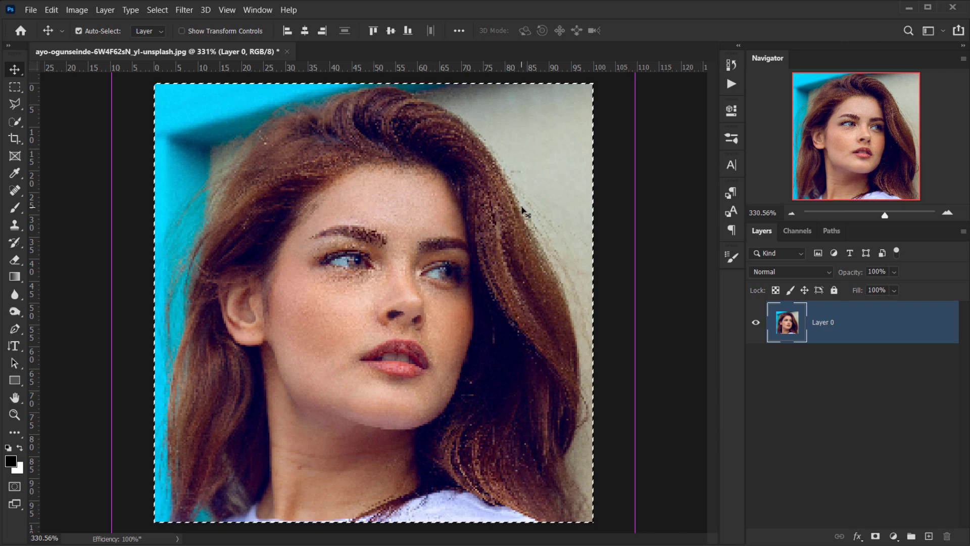
key("ctrl+h")
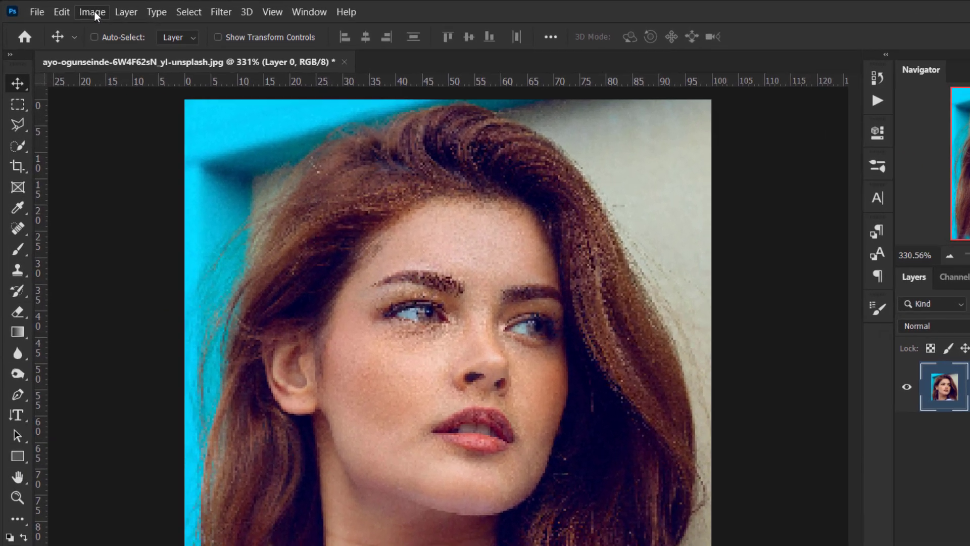
left_click(77, 10)
mouse_move(100, 24)
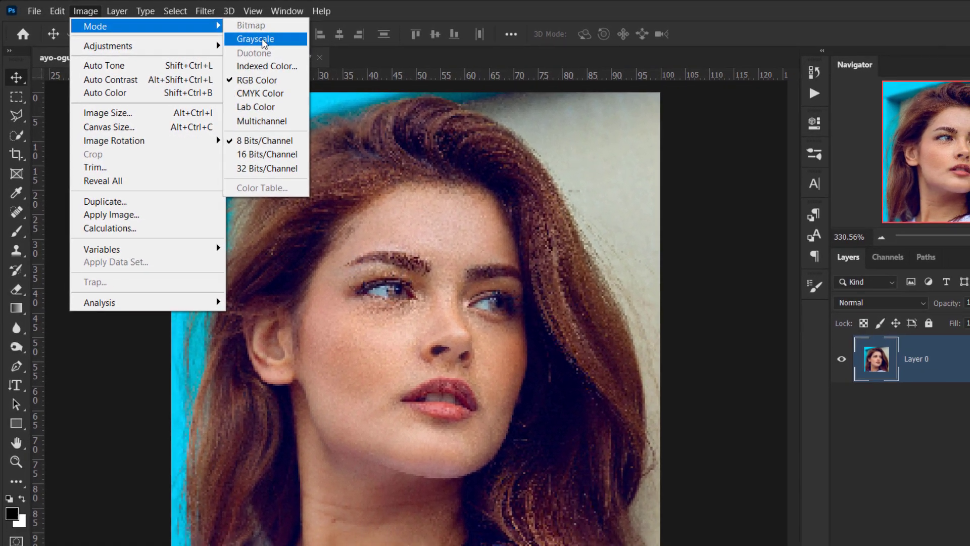
- Convert the portrait to Grayscale, discarding colour, then begin Bitmap conversion and flatten the layers
left_click(262, 45)
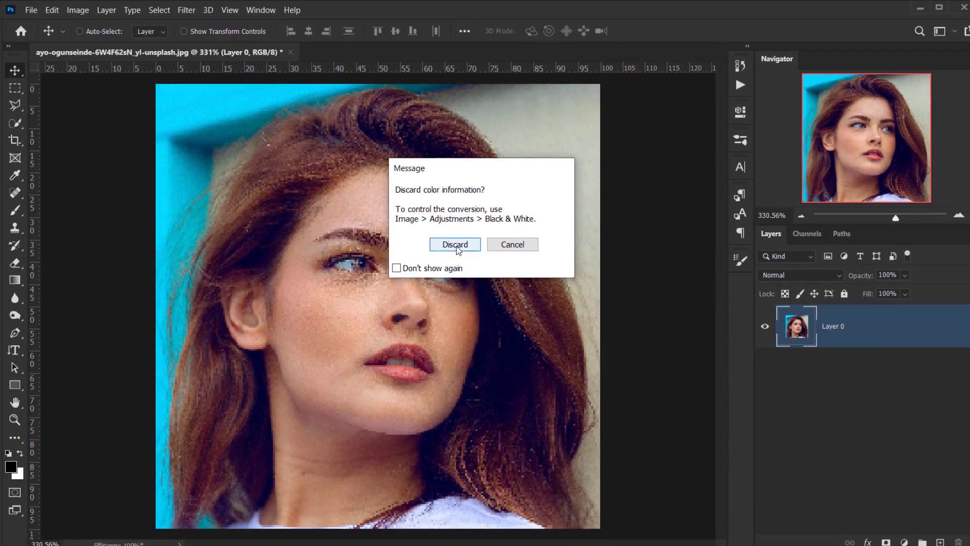
left_click(455, 245)
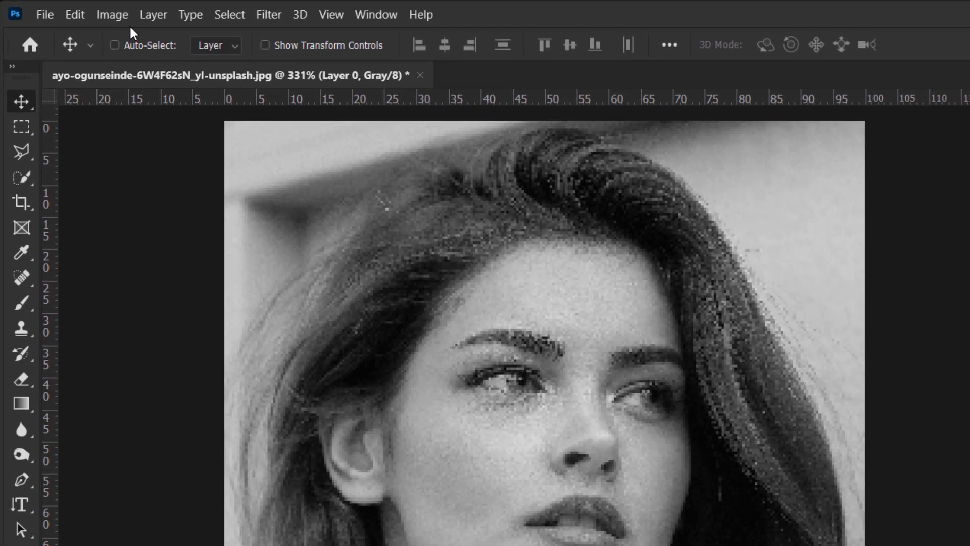
left_click(76, 10)
mouse_move(98, 28)
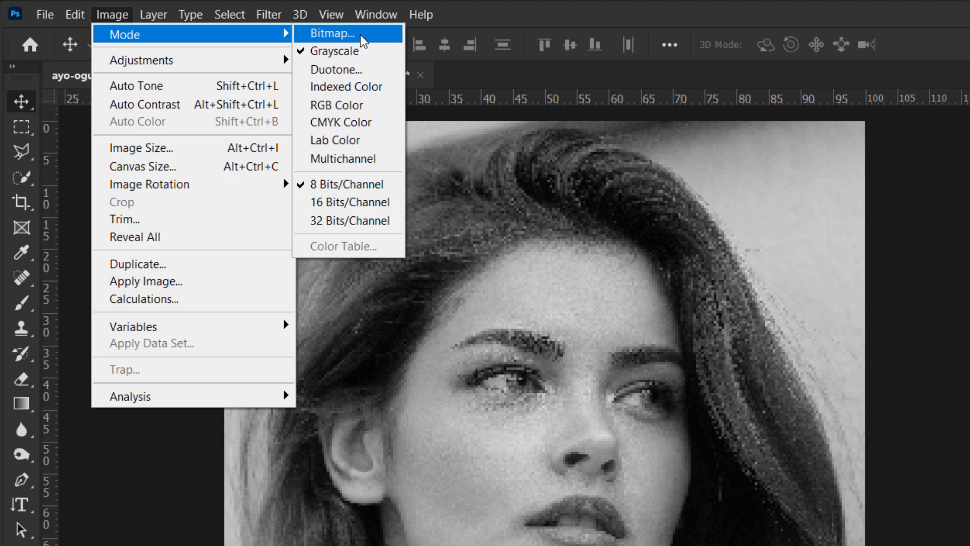
left_click(361, 35)
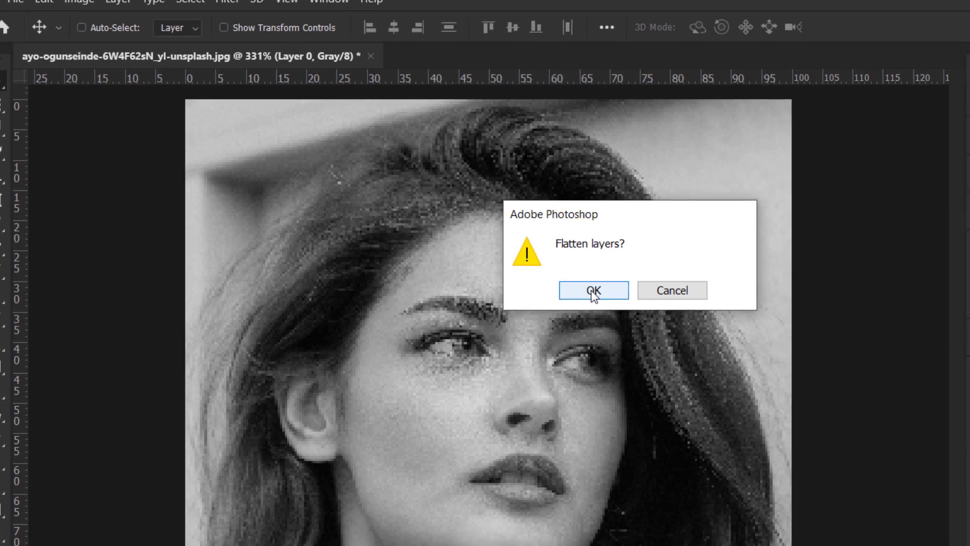
left_click(594, 291)
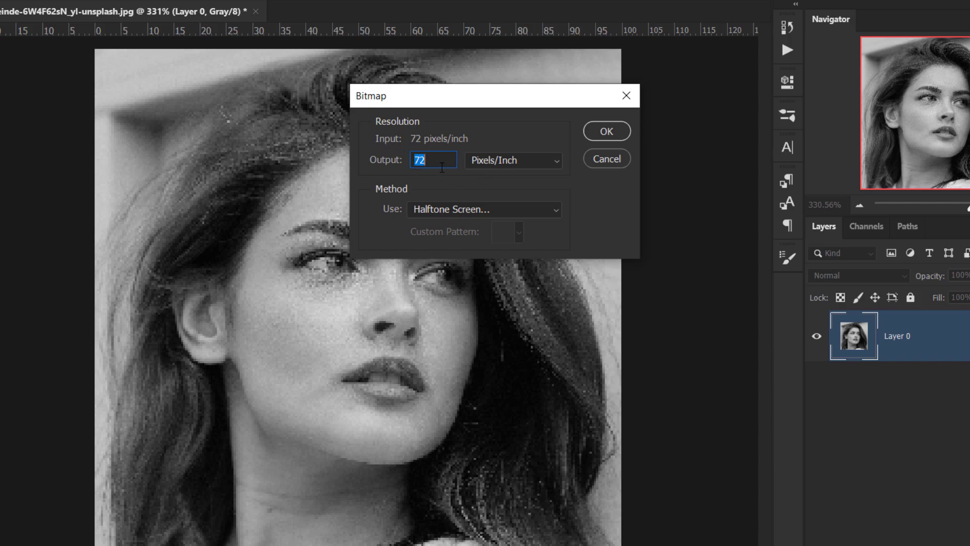
- Set the Bitmap output resolution to 90 using the Halftone Screen method
double_click(435, 160)
type("100")
key("BackSpace")
key("BackSpace")
type("20")
key("BackSpace")
key("BackSpace")
key("BackSpace")
type("90")
left_click(494, 209)
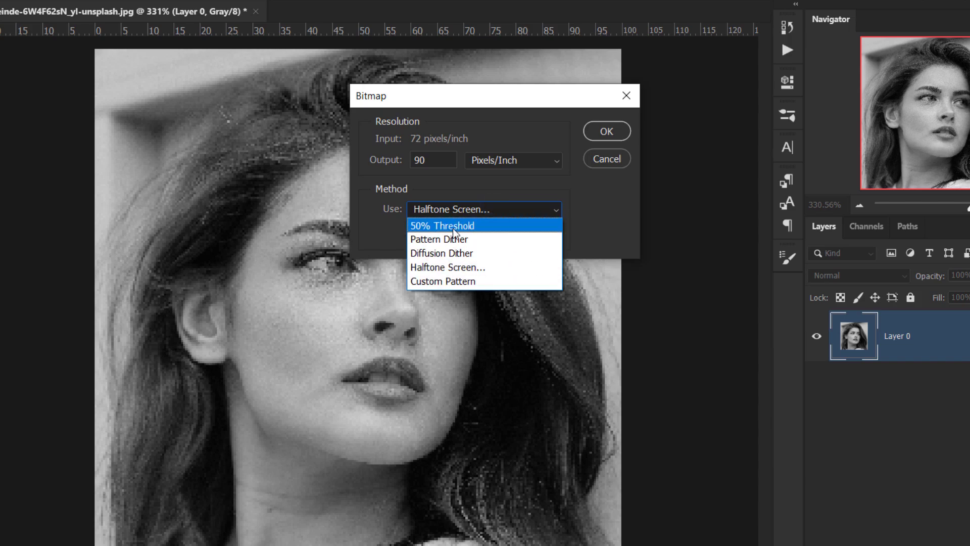
left_click(447, 267)
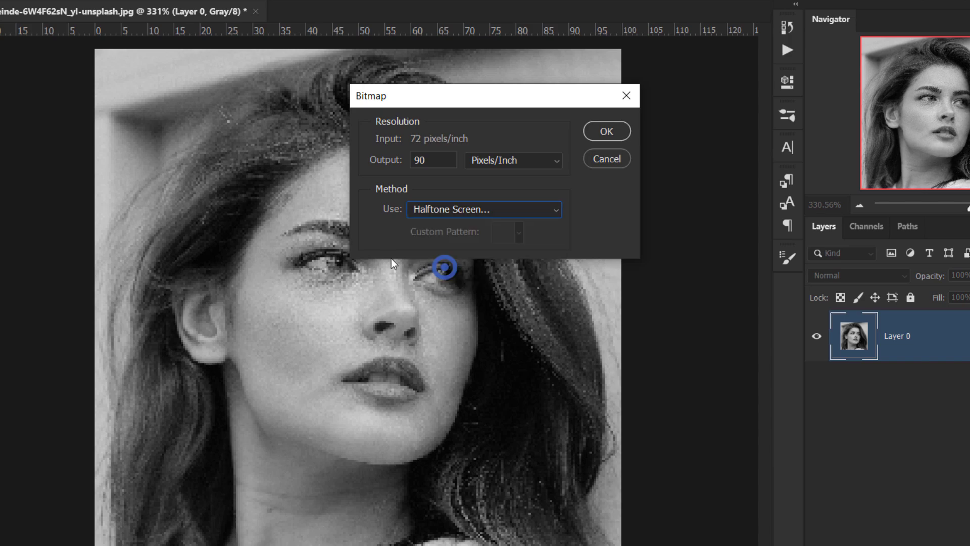
left_click(601, 127)
- Apply a halftone screen of 90 lines/inch at a 45° angle with Cross-shaped dots
left_click(440, 150)
double_click(439, 150)
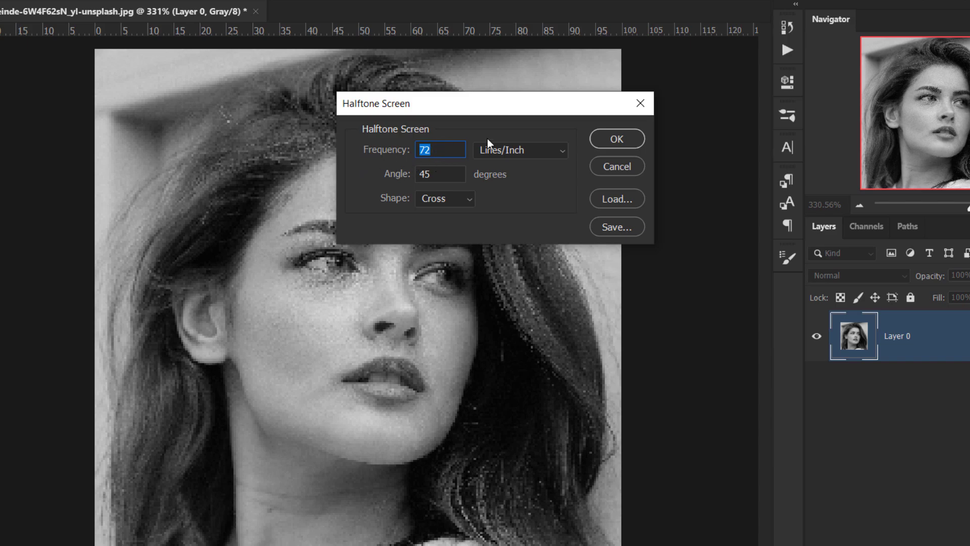
left_click(451, 148)
double_click(450, 148)
double_click(439, 176)
left_click(455, 198)
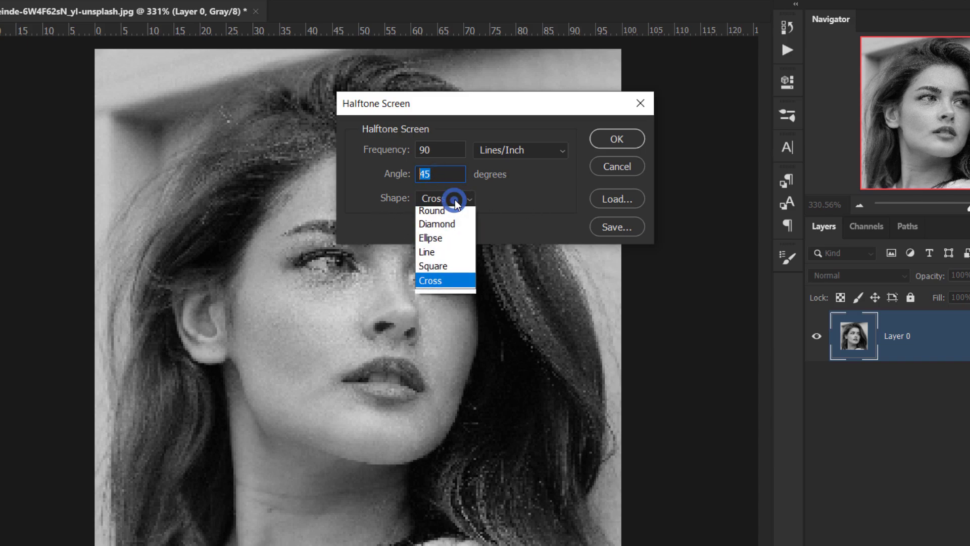
left_click(448, 285)
left_click(617, 139)
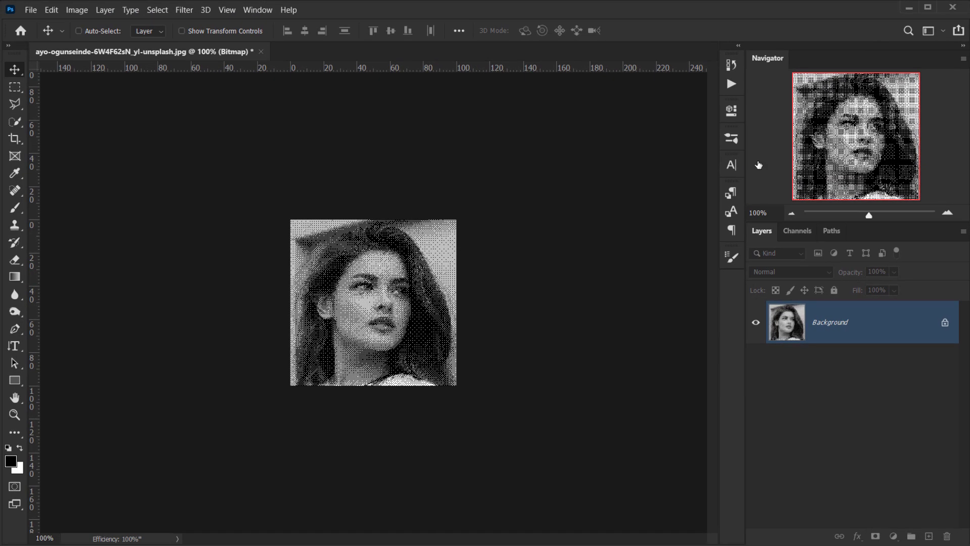
key("ctrl+0")
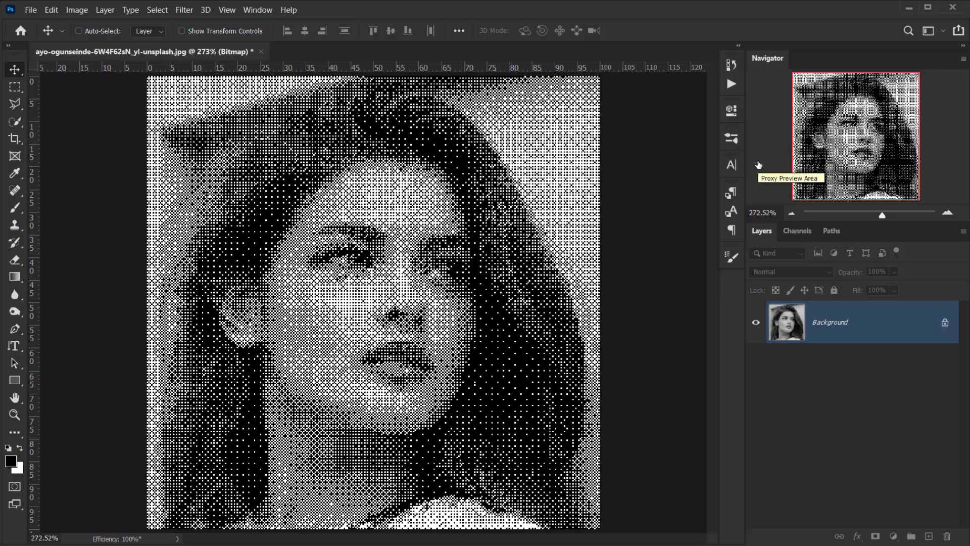
scroll(398, 354, "up", 5)
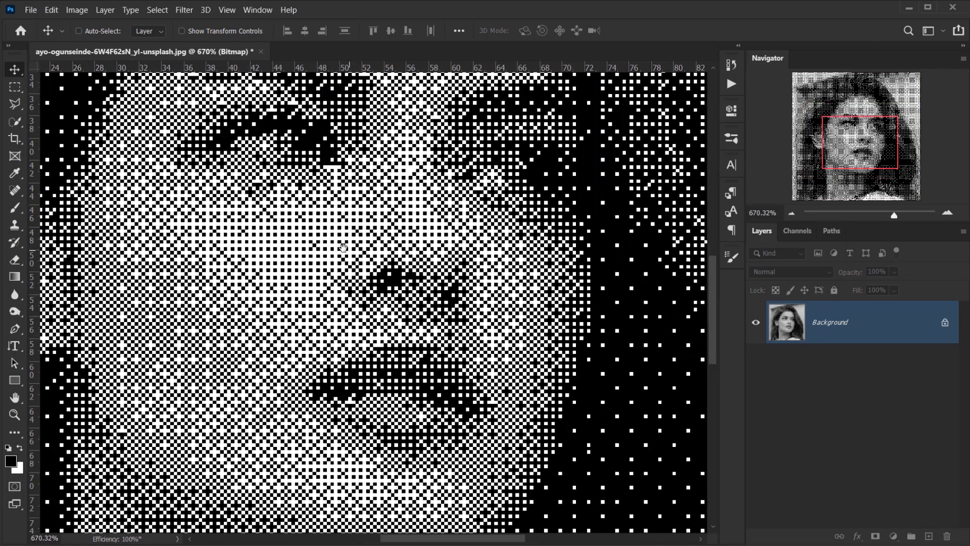
left_click_drag(344, 248, 393, 241)
key("ctrl+0")
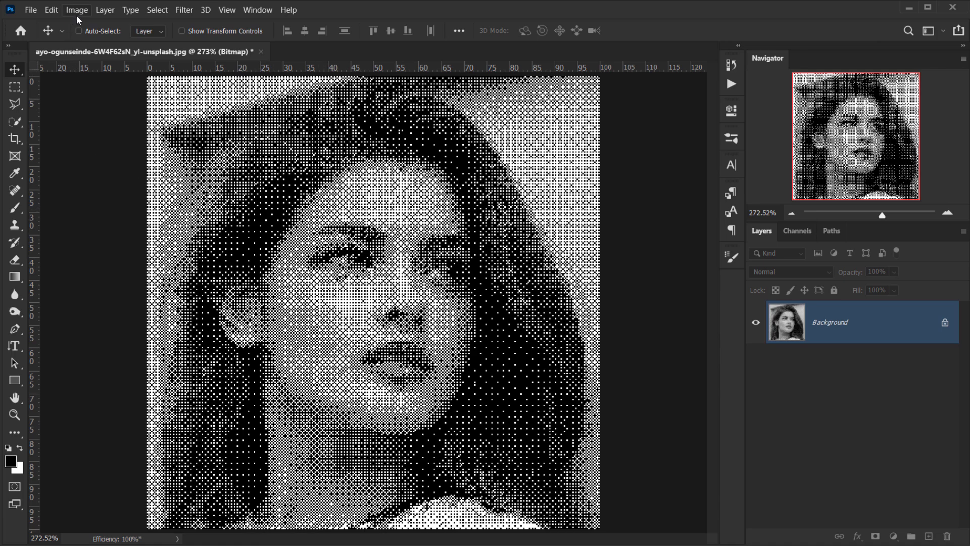
- Convert the halftone from Bitmap to Grayscale at size ratio 1, then to RGB Color
left_click(77, 10)
mouse_move(101, 25)
left_click(218, 34)
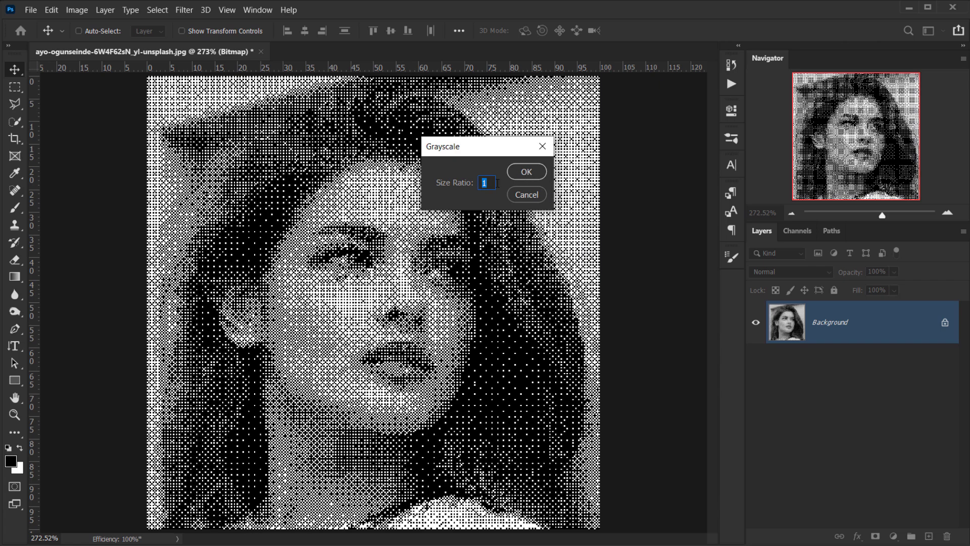
left_click(526, 173)
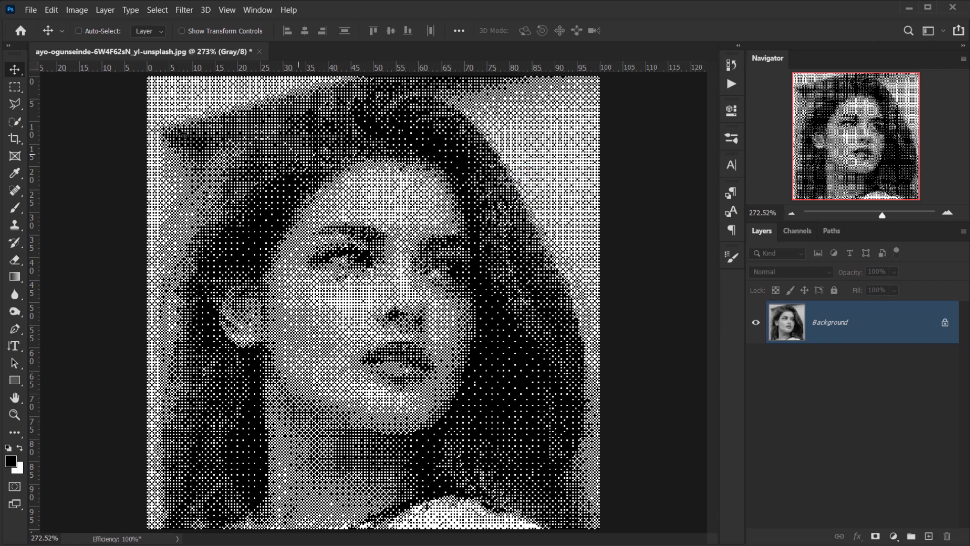
left_click(77, 10)
mouse_move(86, 23)
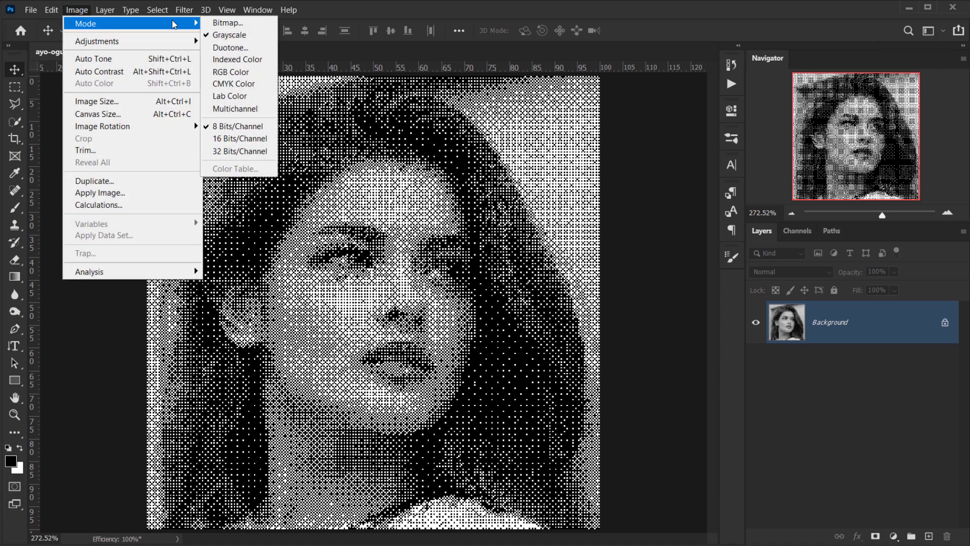
left_click(249, 71)
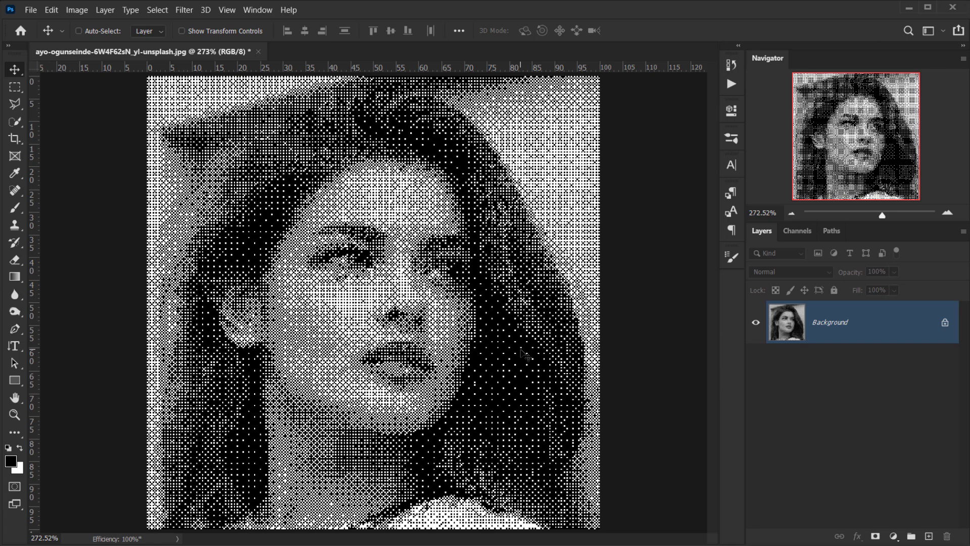
- Paste the colour portrait as Layer 1 and stretch it to 125.2% to cover the canvas
key("ctrl+v")
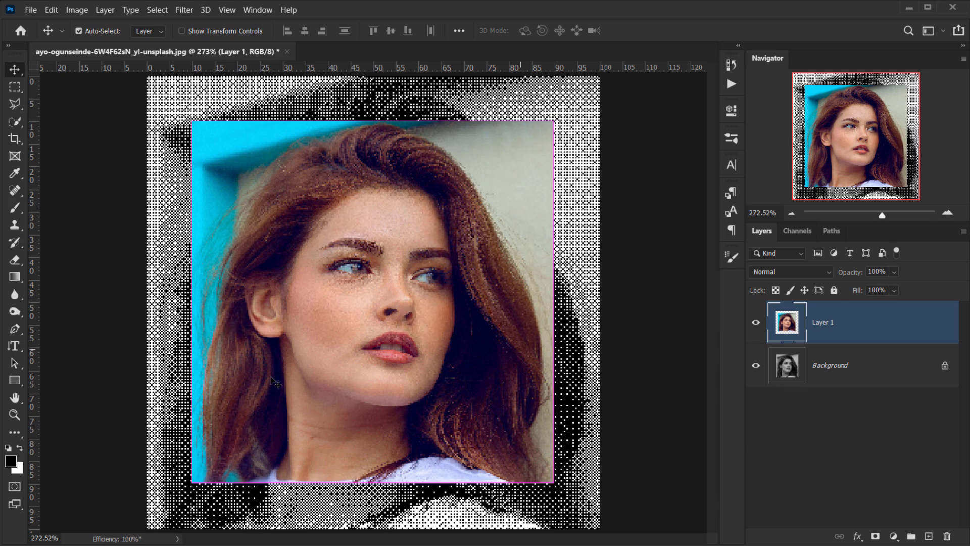
scroll(356, 374, "down", 3)
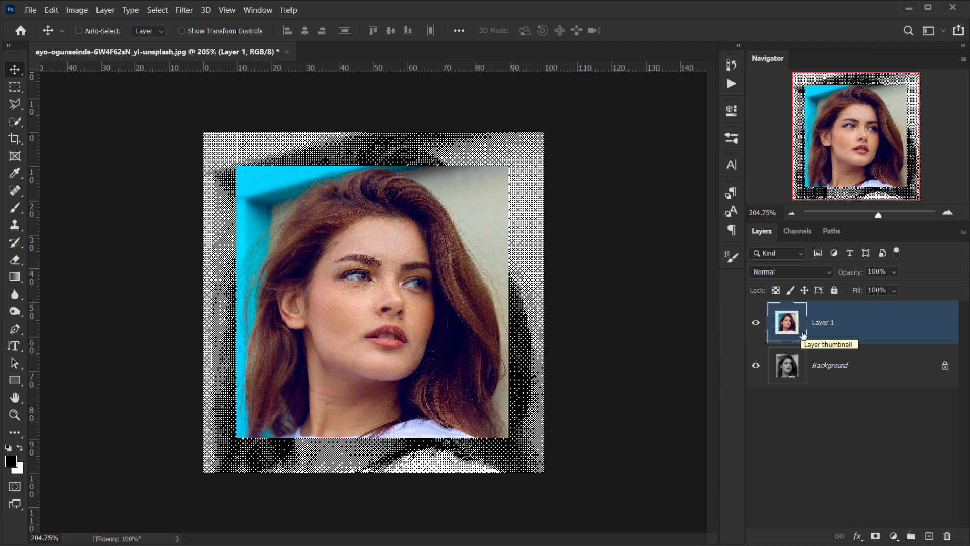
key("ctrl")
key("ctrl+t")
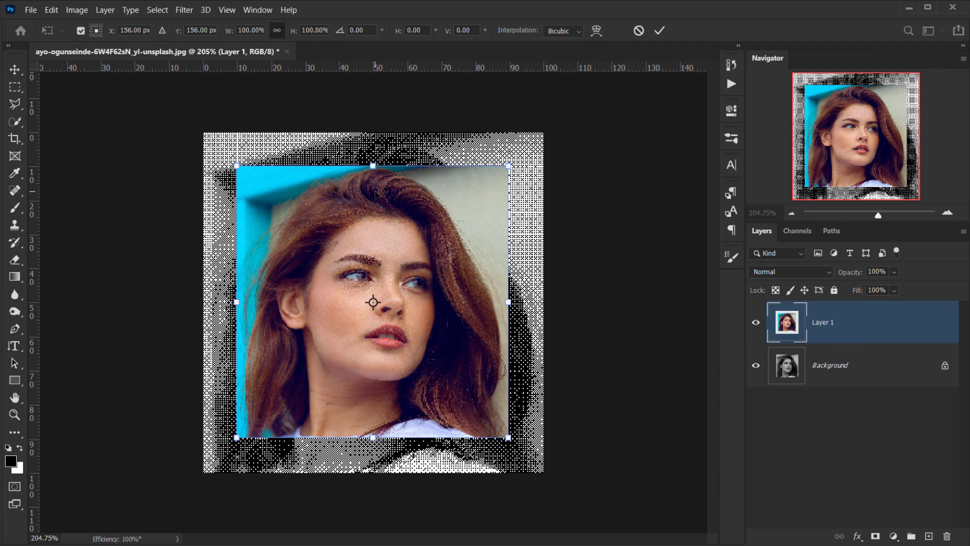
left_click_drag(372, 167, 372, 133)
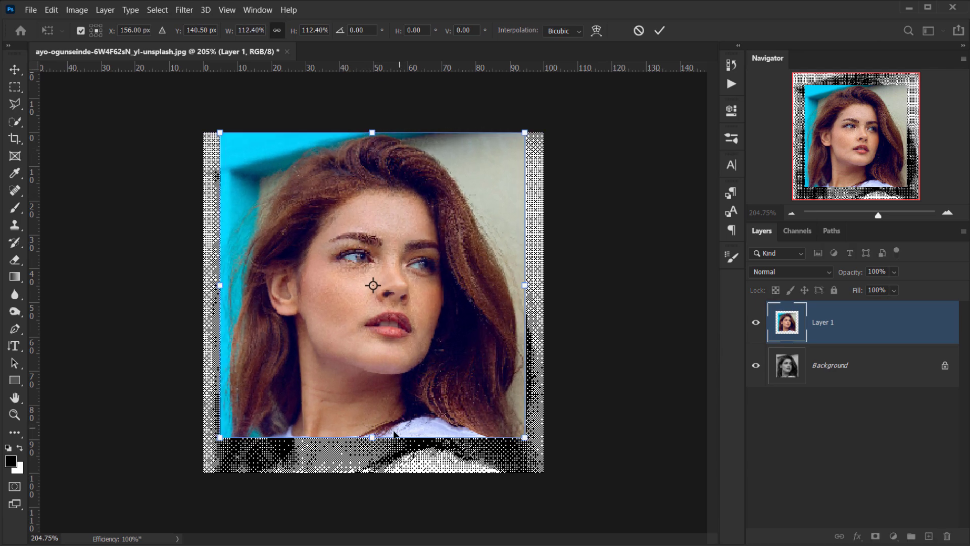
left_click_drag(373, 439, 373, 472)
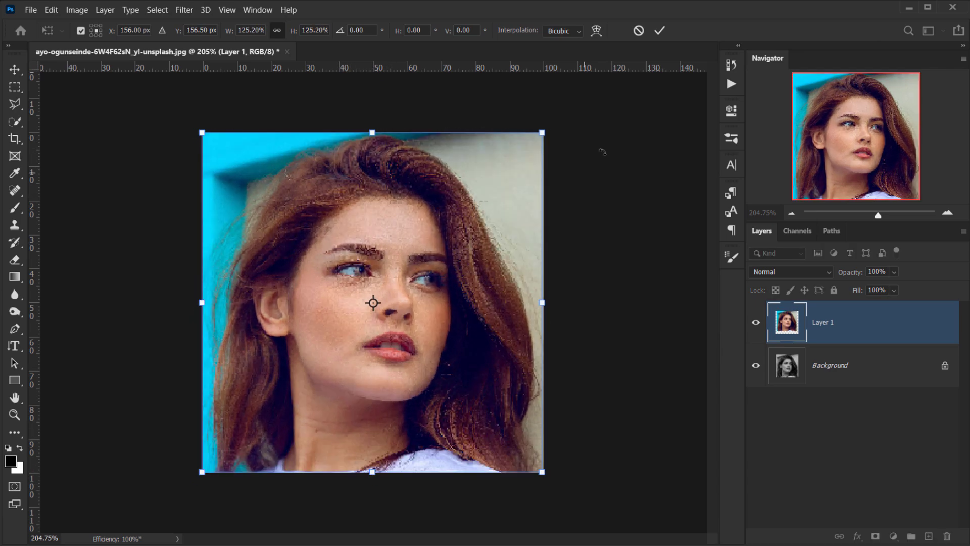
left_click(659, 30)
- Hide Layer 1 and make the halftone Background layer active
scroll(389, 328, "up", 2)
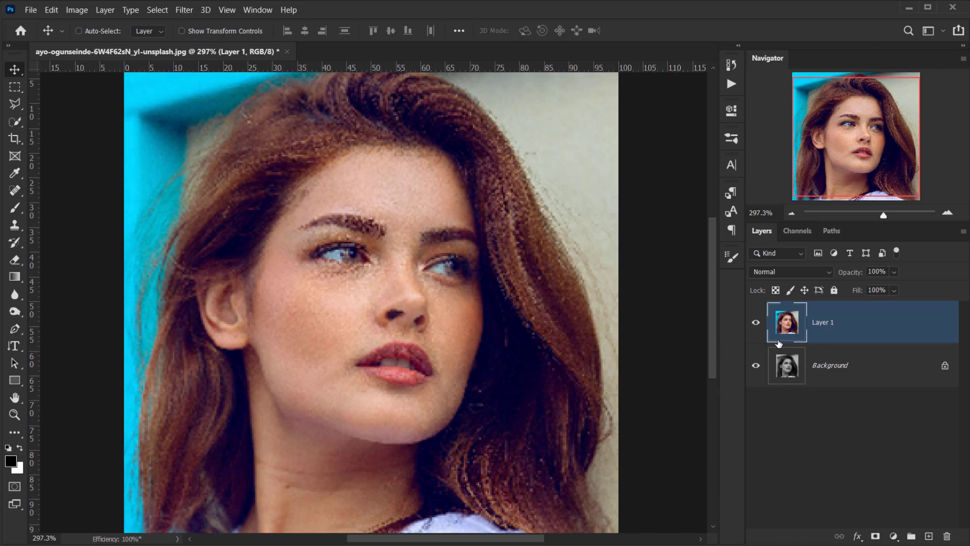
left_click(752, 324)
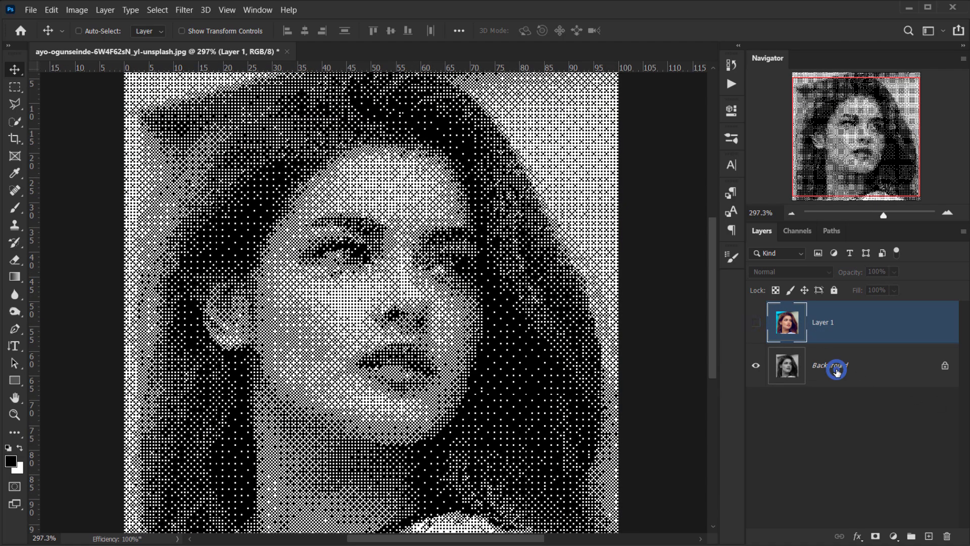
left_click(833, 370)
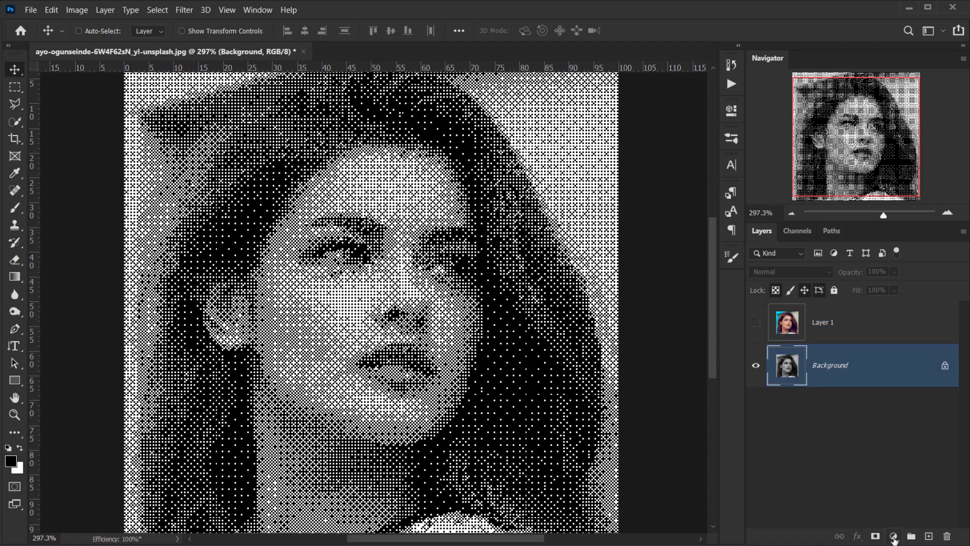
left_click(894, 537)
- Add a Gradient Map adjustment and set its dark stop to navy
left_click(925, 522)
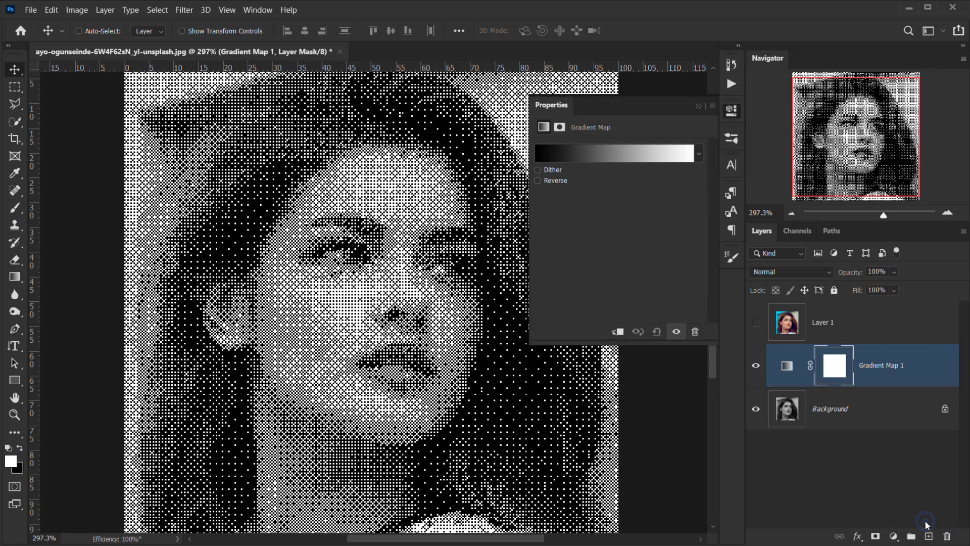
left_click(586, 155)
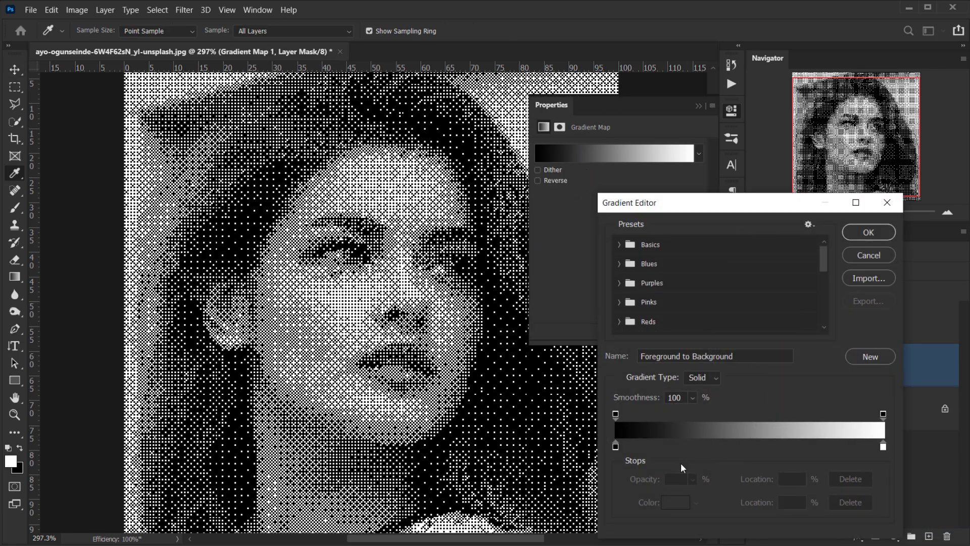
double_click(616, 446)
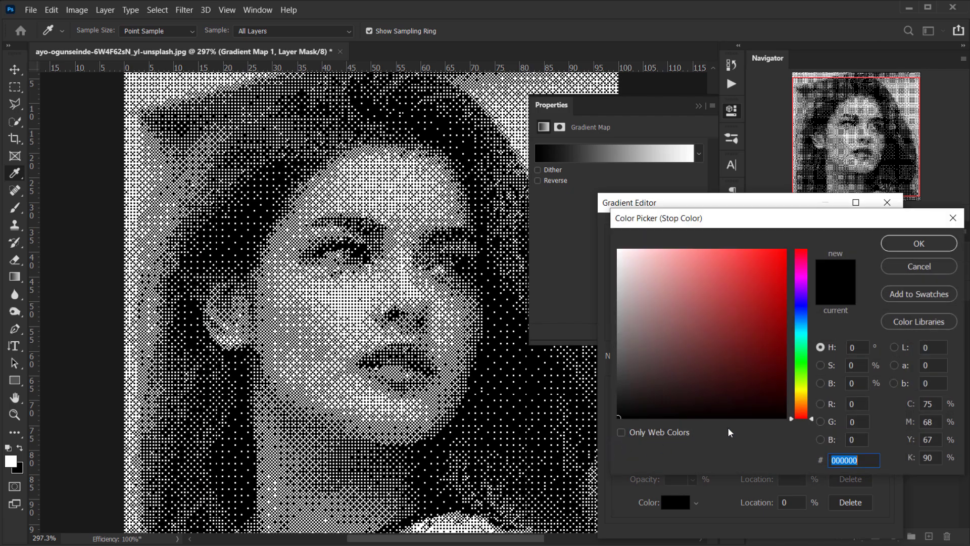
left_click(801, 319)
left_click(776, 353)
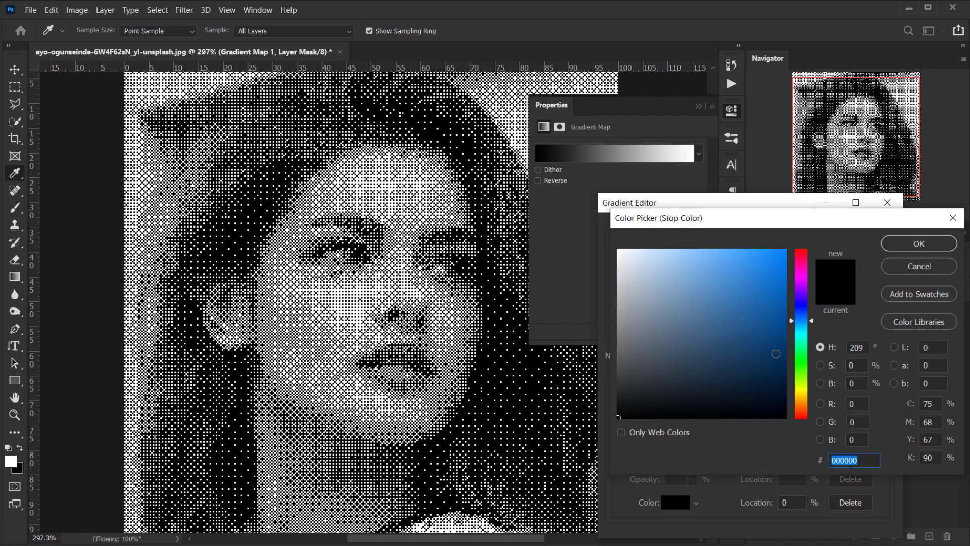
left_click(774, 323)
left_click(775, 365)
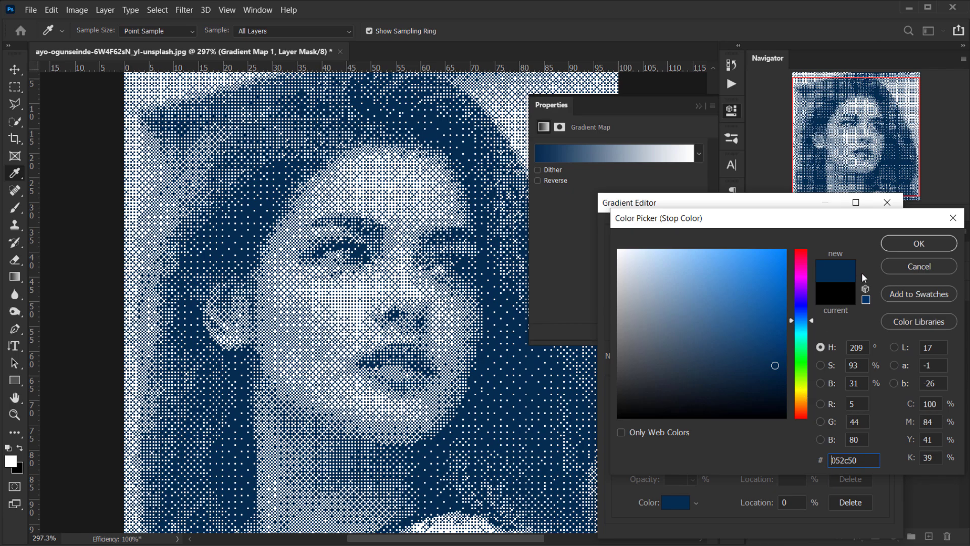
left_click(758, 373)
left_click(921, 244)
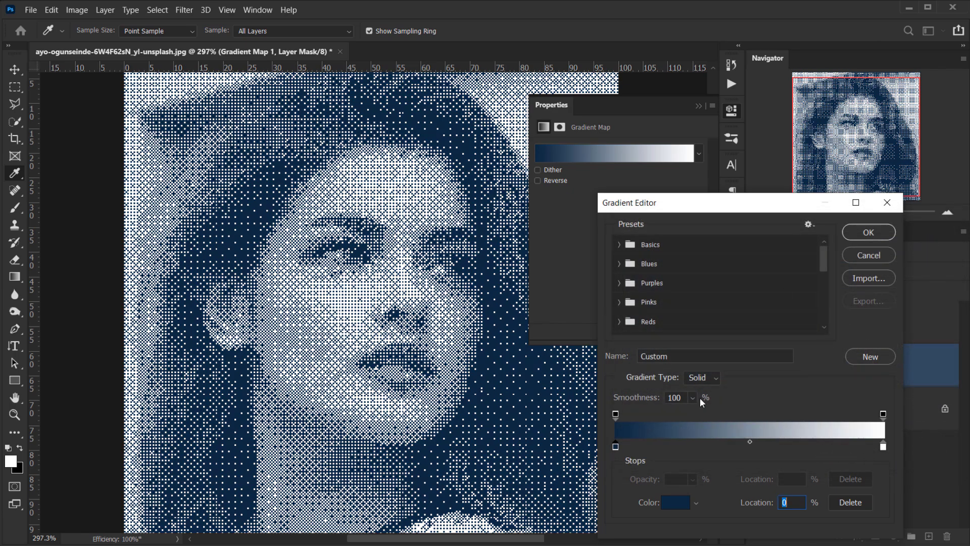
- Set the gradient's light stop to a yellow tan (d5b25d) and confirm the gradient
double_click(883, 446)
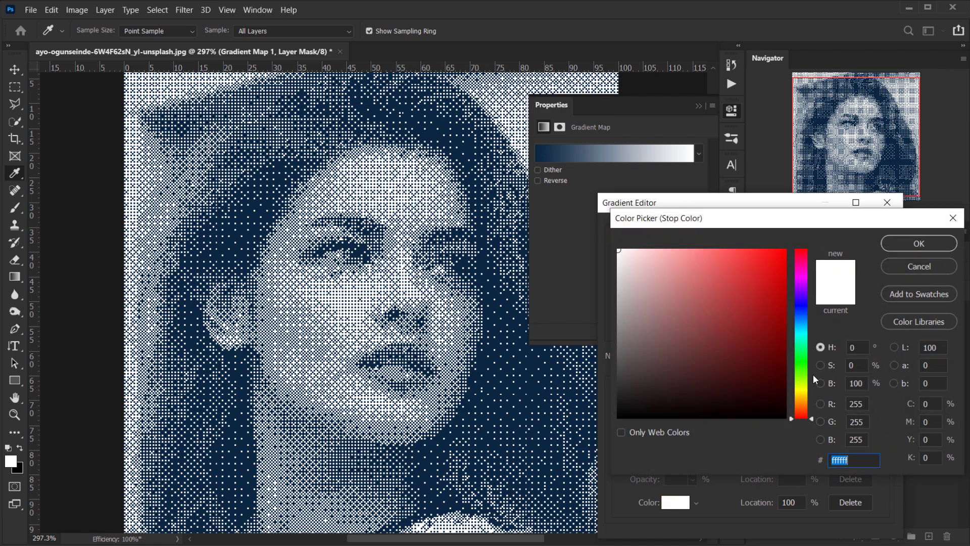
left_click_drag(803, 292, 800, 279)
left_click(754, 297)
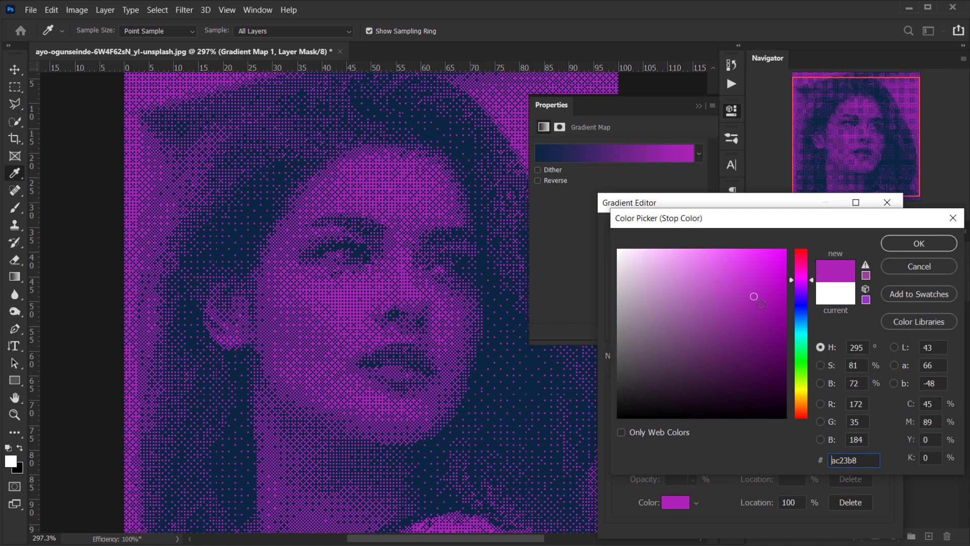
left_click_drag(804, 374, 805, 399)
left_click(726, 297)
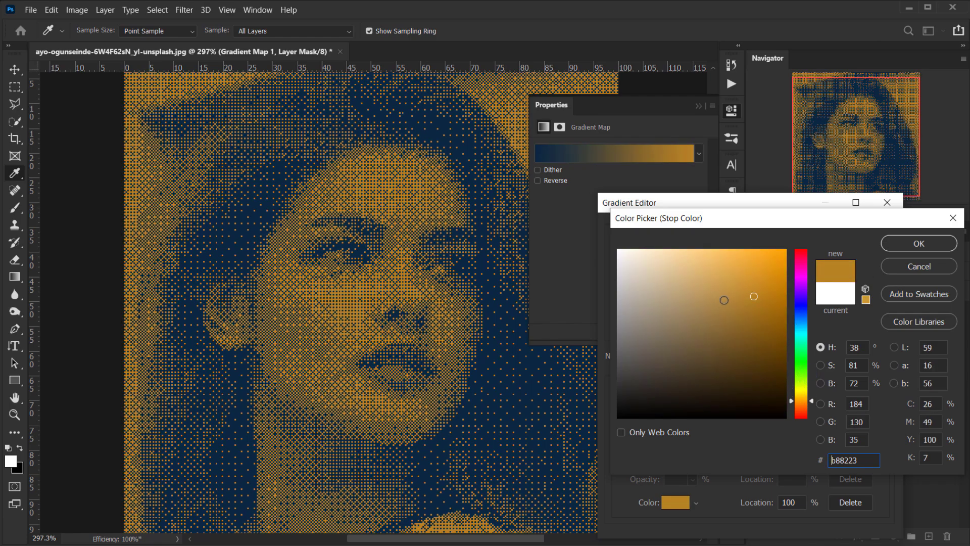
left_click_drag(717, 294, 675, 294)
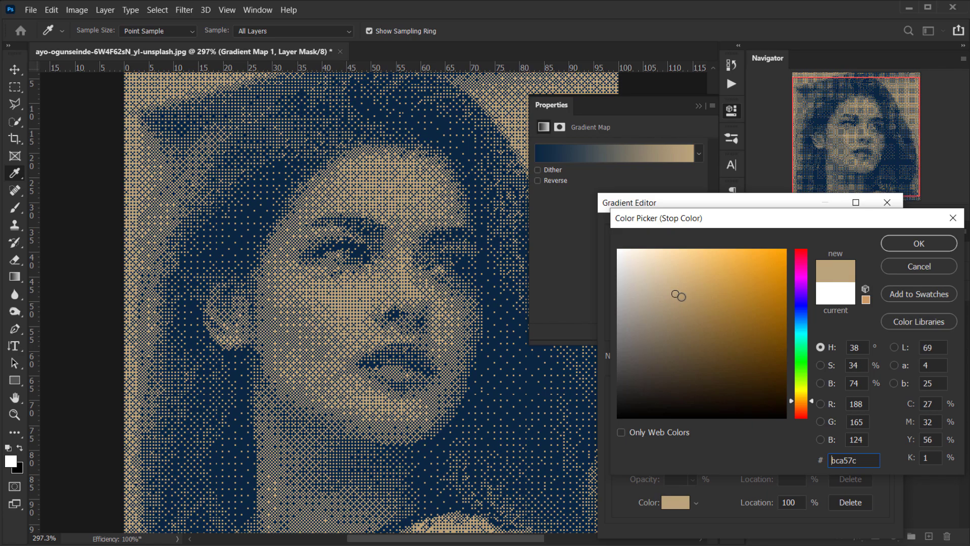
left_click(708, 288)
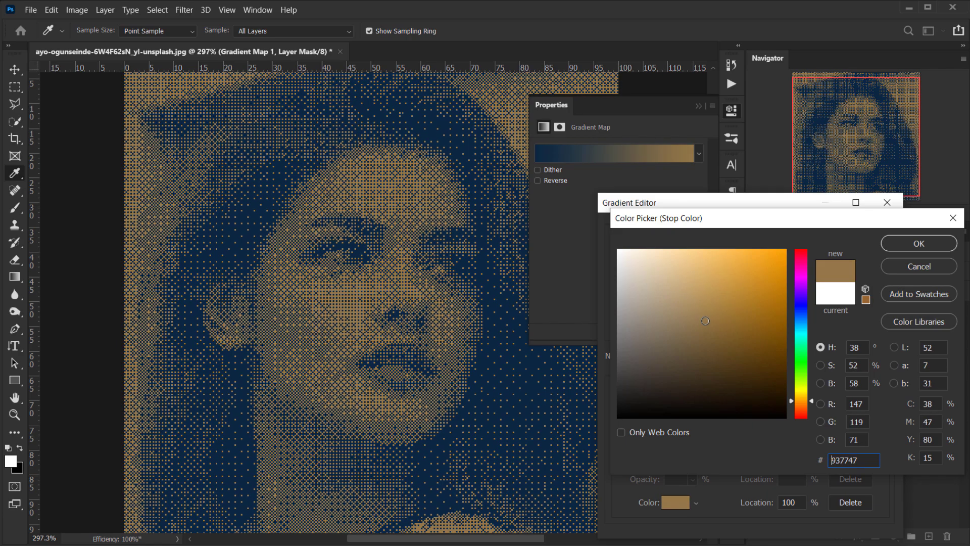
left_click(713, 276)
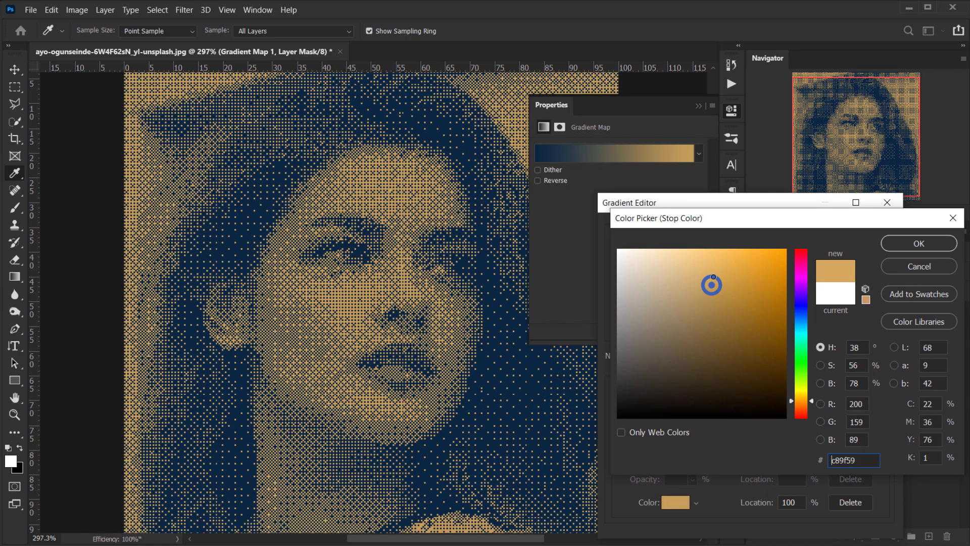
left_click(806, 409)
left_click(806, 399)
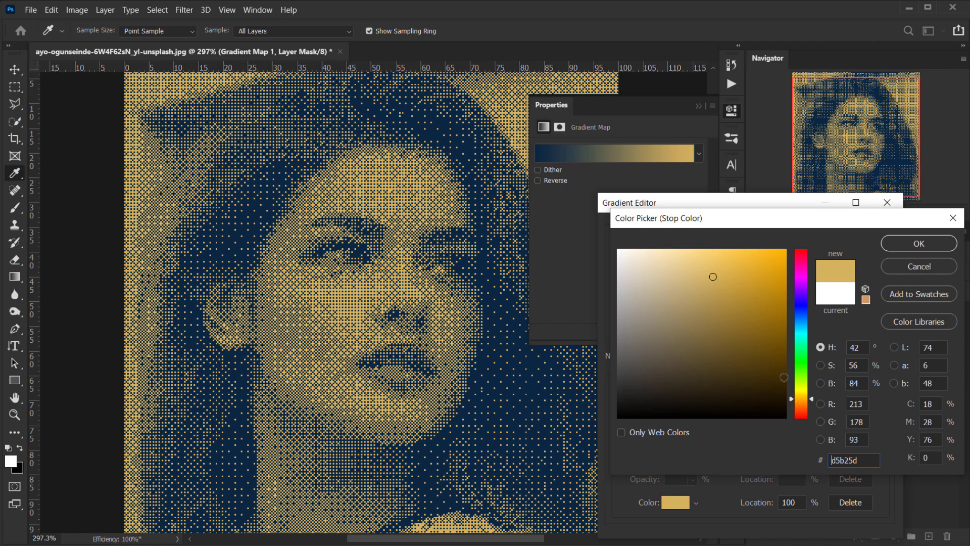
left_click(927, 245)
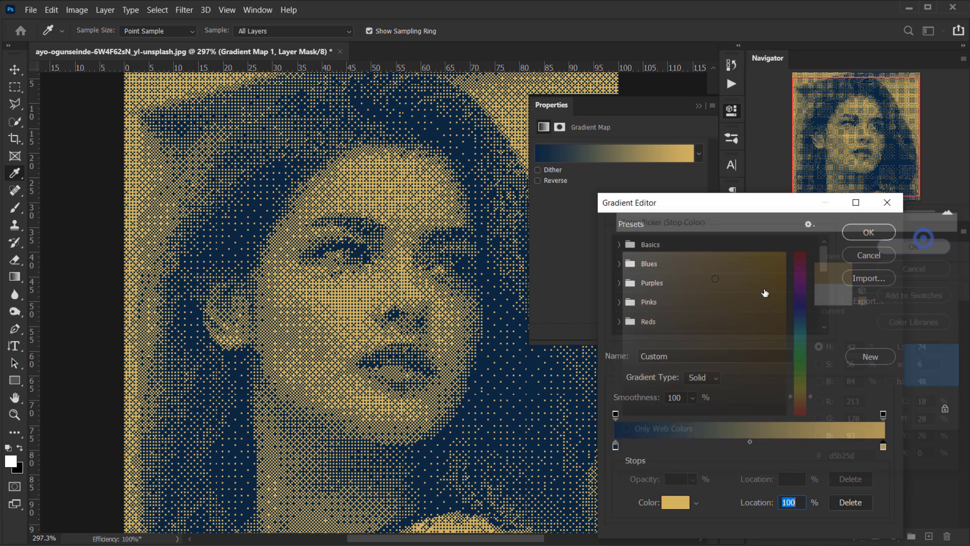
left_click(865, 232)
left_click(698, 106)
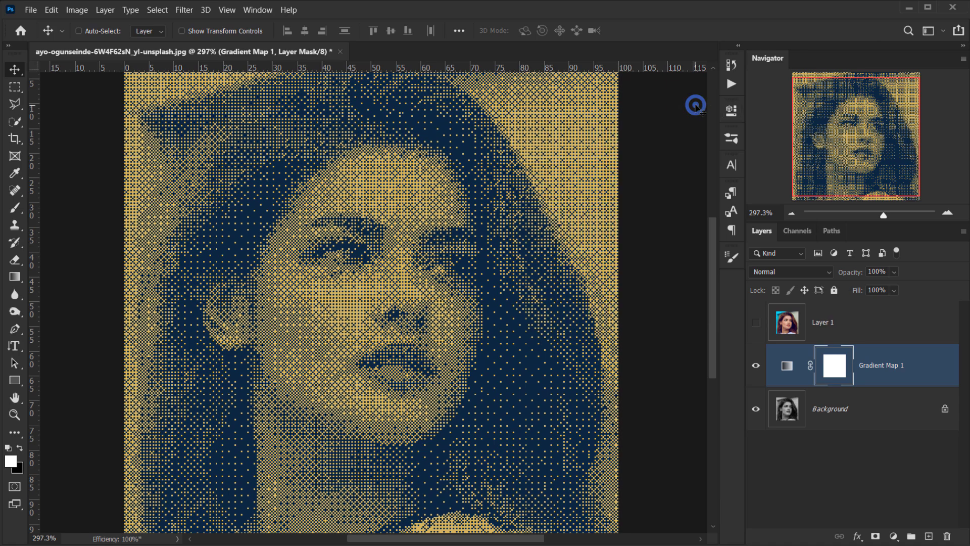
- Show Layer 1 and blend it in Hue mode at 41% opacity
left_click(791, 329)
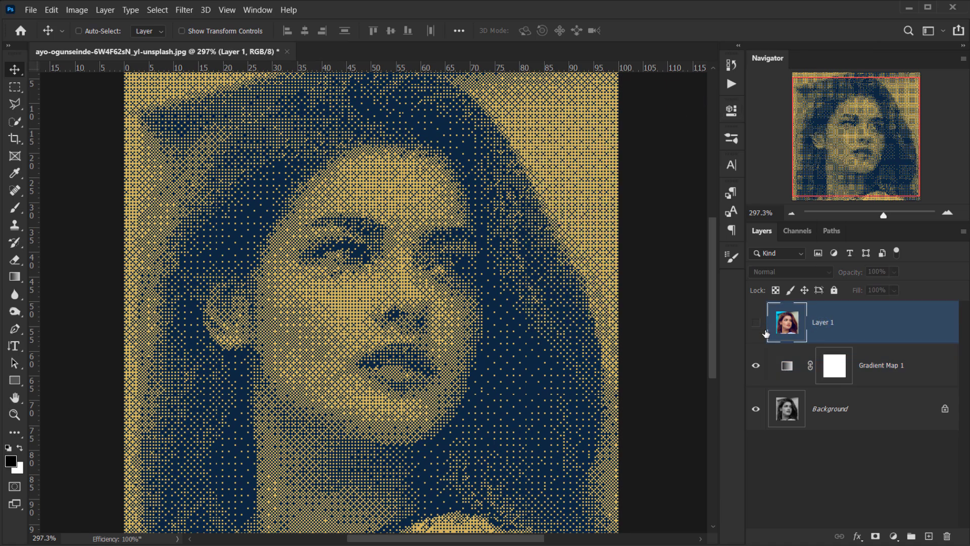
left_click(756, 329)
left_click(781, 272)
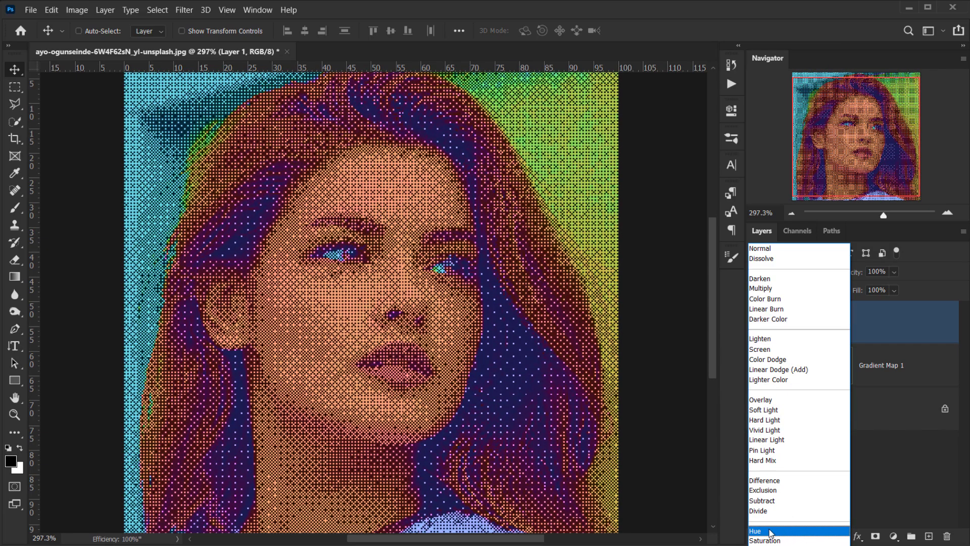
left_click(773, 531)
left_click_drag(856, 273, 820, 274)
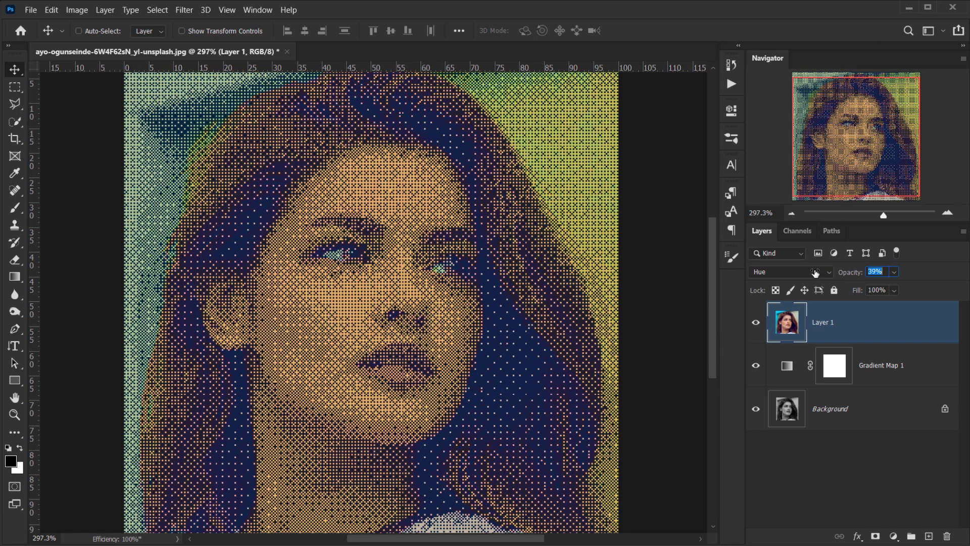
key("Return")
- Toggle the Gradient Map and Layer 1 off and on to compare the Hue tint
scroll(329, 385, "down", 5)
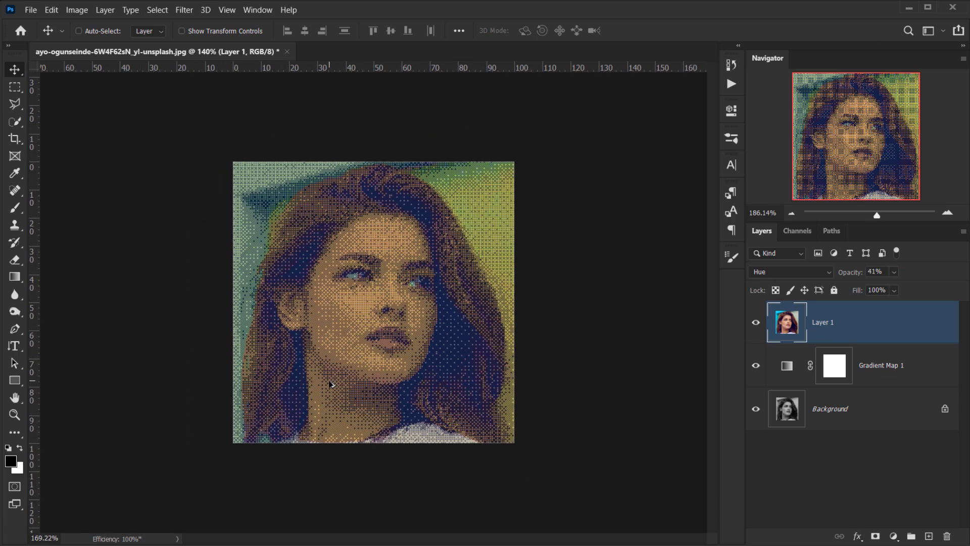
left_click(756, 365)
left_click(756, 364)
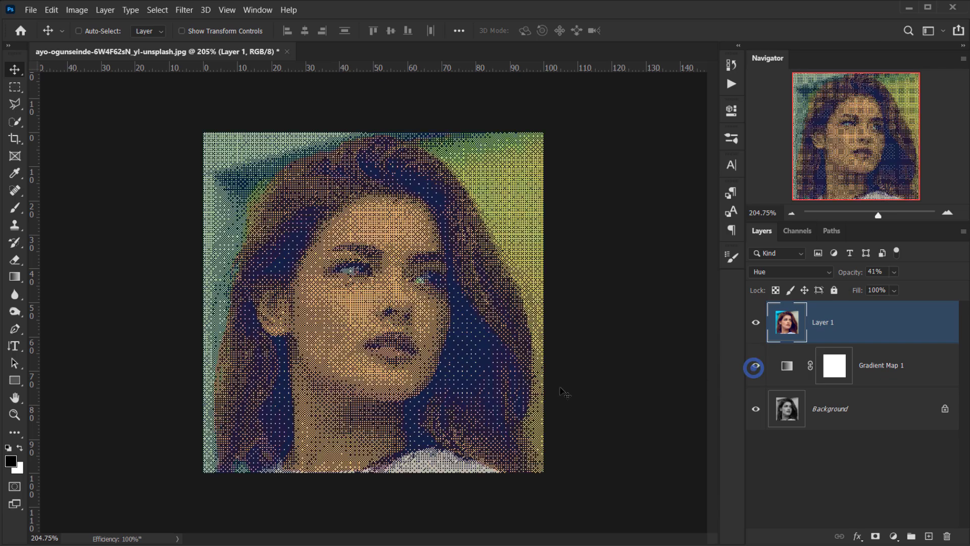
scroll(565, 392, "up", 4)
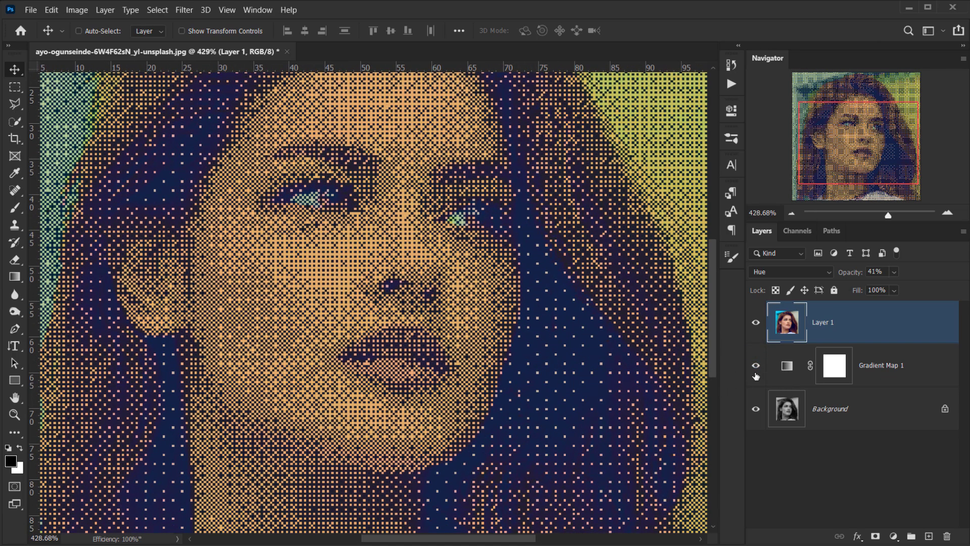
scroll(389, 343, "down", 4)
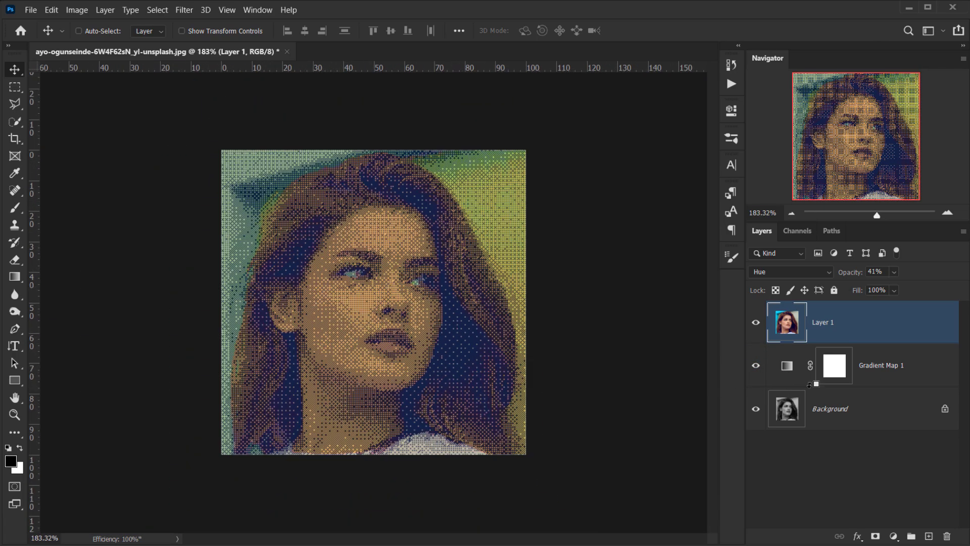
left_click(917, 363)
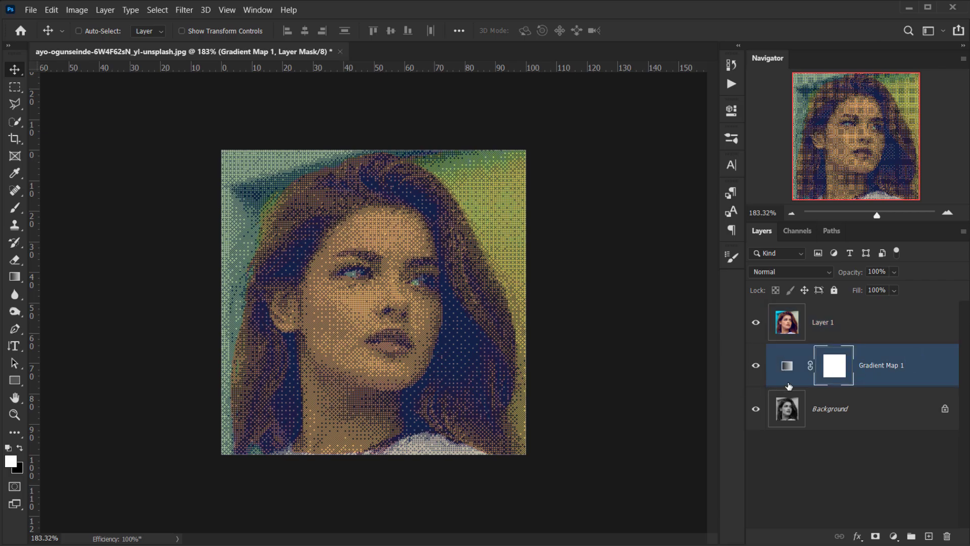
left_click(804, 313)
left_click(756, 323)
left_click(756, 324)
- Bring up Image > Image Size, showing the portrait at 313 × 313 px
scroll(429, 368, "up", 4)
scroll(429, 369, "down", 3)
scroll(411, 288, "down", 2)
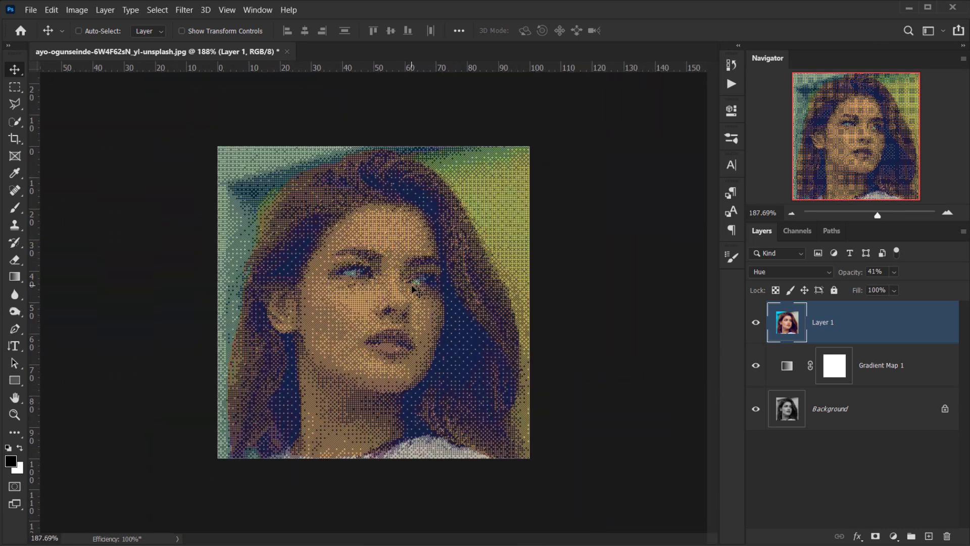
scroll(374, 283, "up", 3)
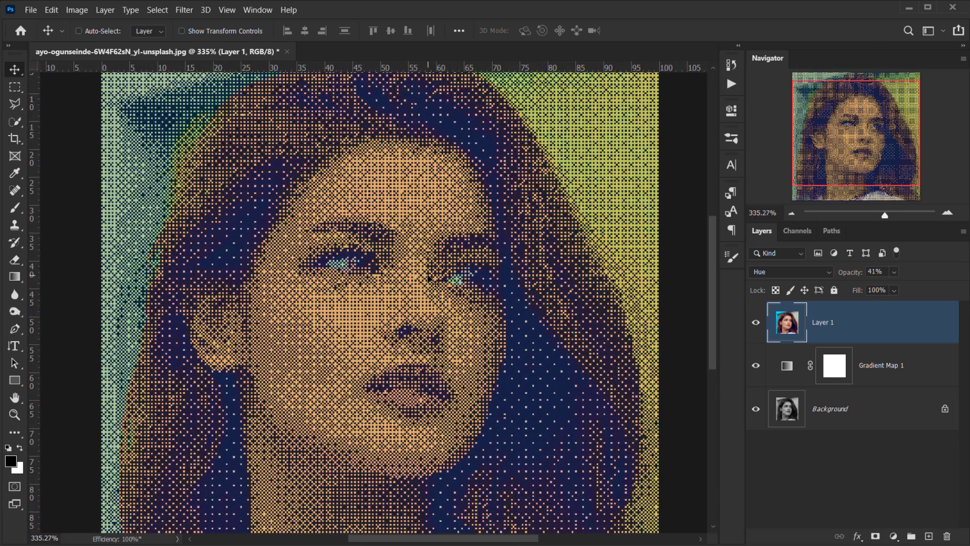
scroll(429, 278, "down", 2)
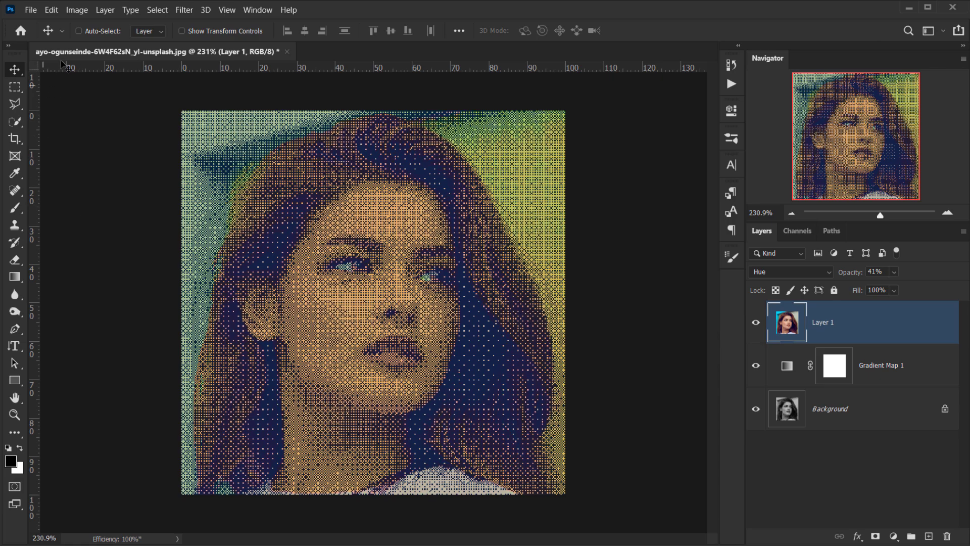
left_click(76, 11)
left_click(109, 101)
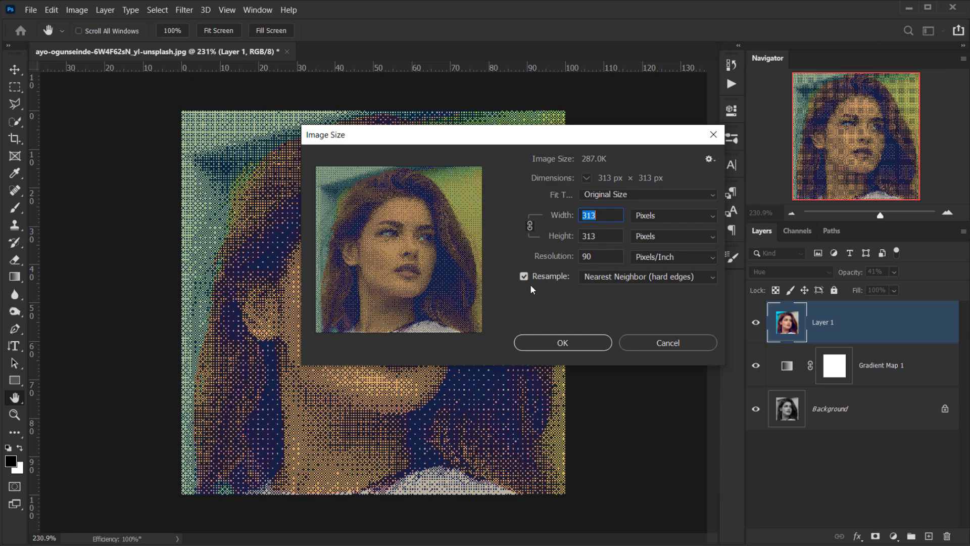
- Resize to 2000 px wide with Nearest Neighbor, inspect the face pixels, then fit the view
left_click(638, 277)
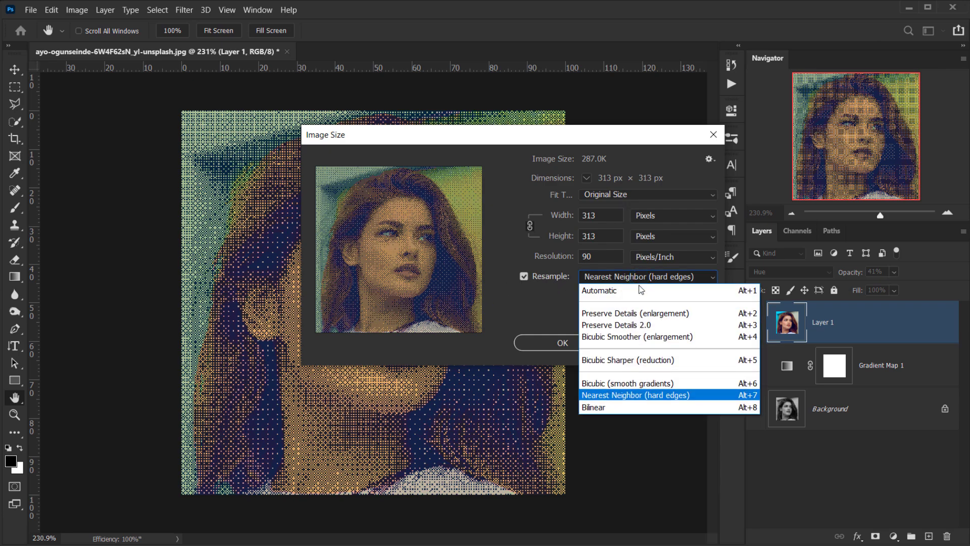
left_click(641, 394)
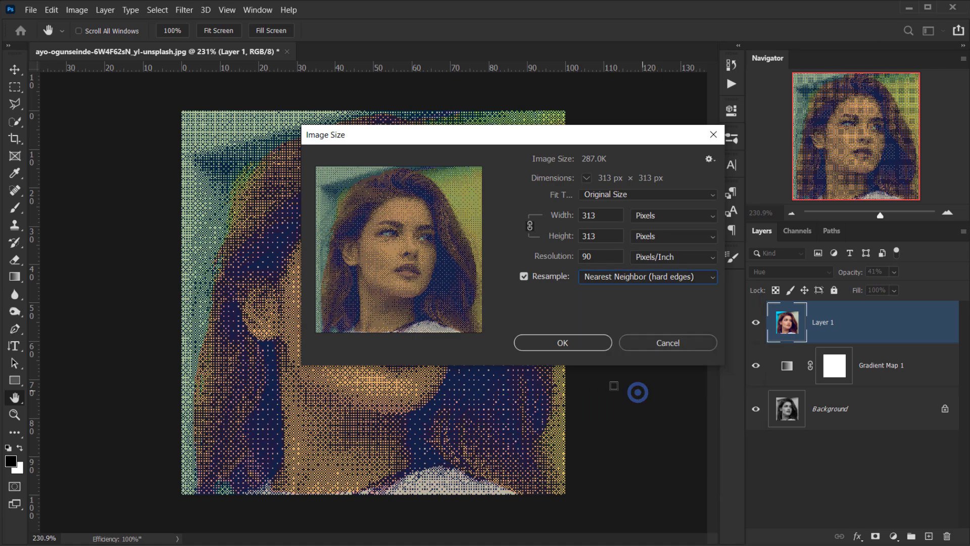
left_click(608, 212)
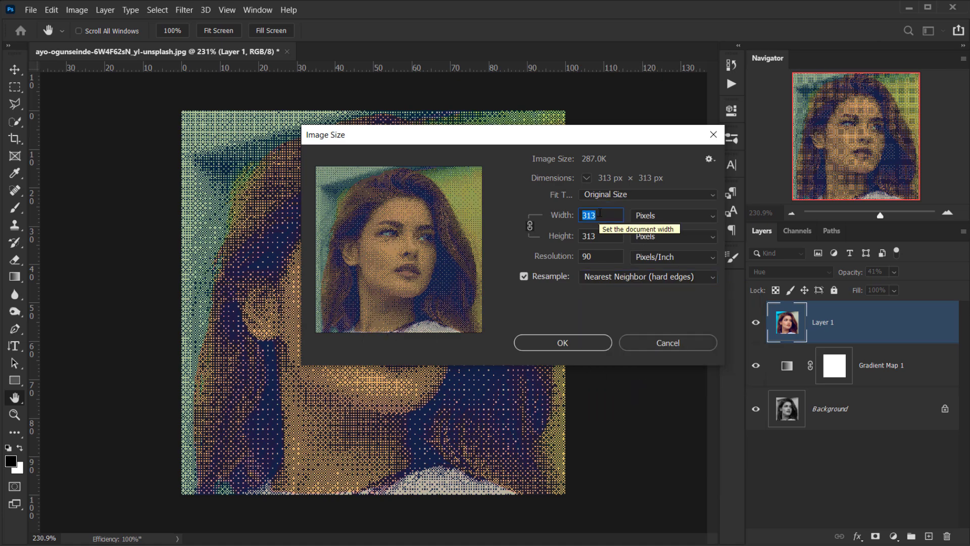
type("2000")
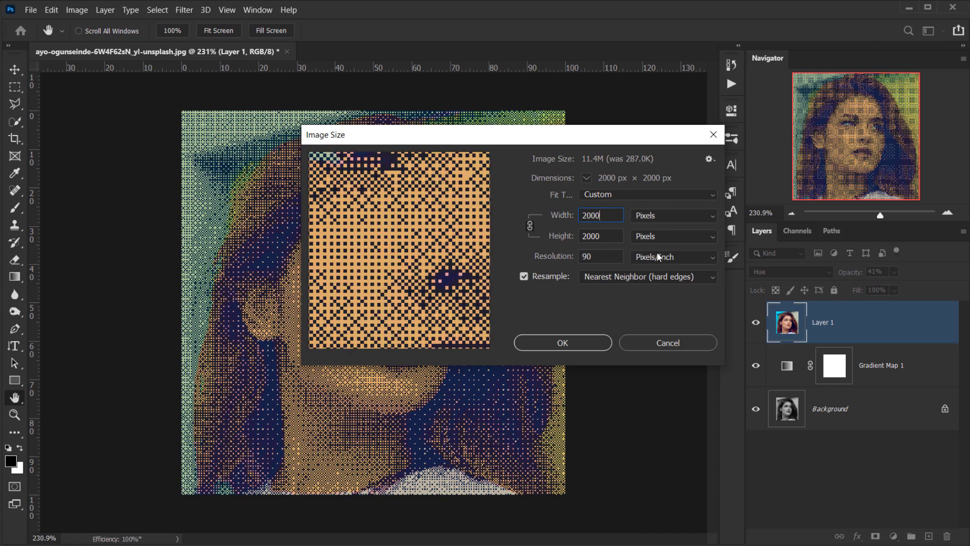
left_click(562, 343)
key("v")
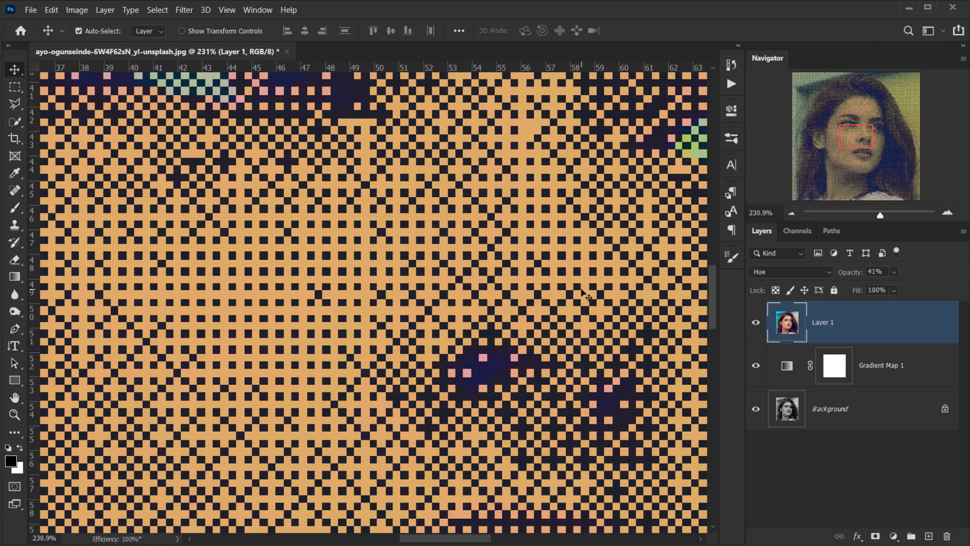
key("ctrl+0")
left_click(338, 334, "ctrl")
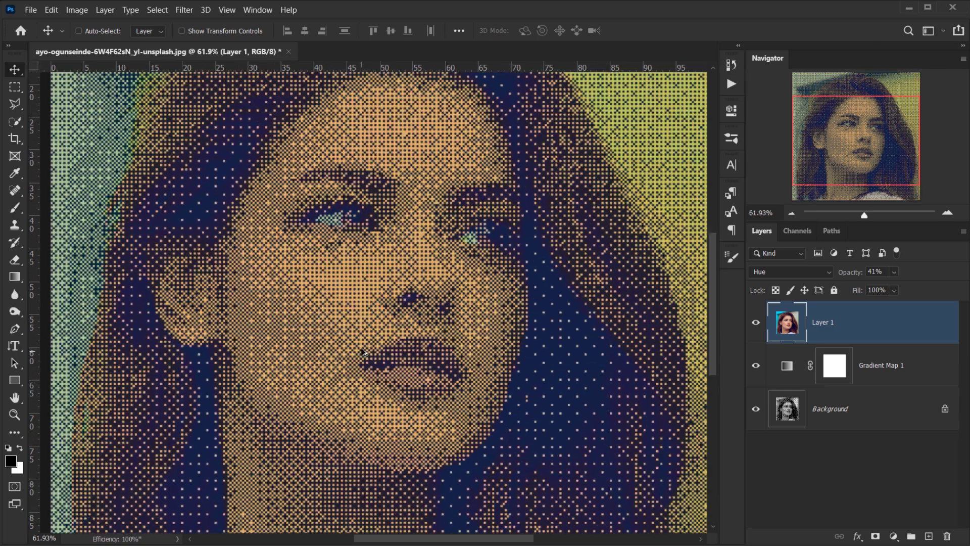
scroll(242, 348, "down", 6)
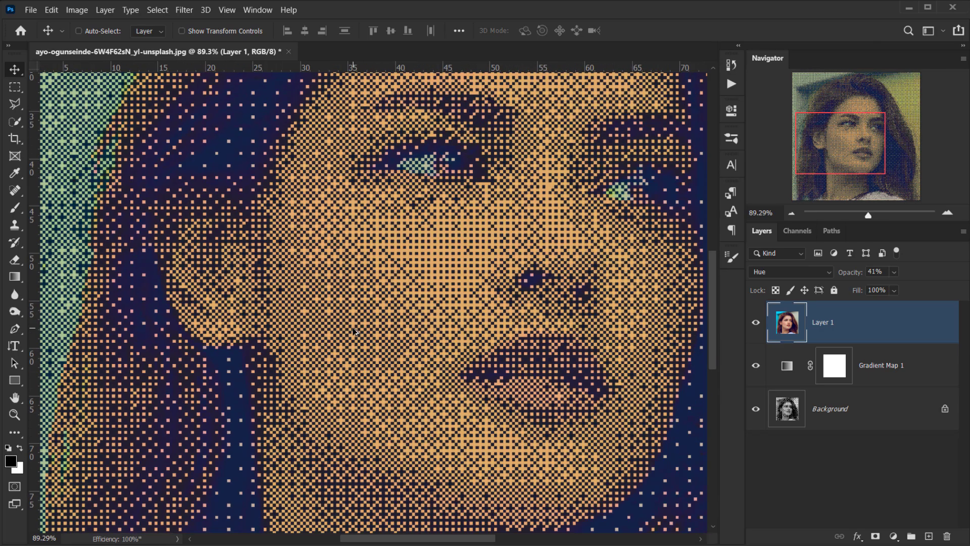
key("ctrl+0")
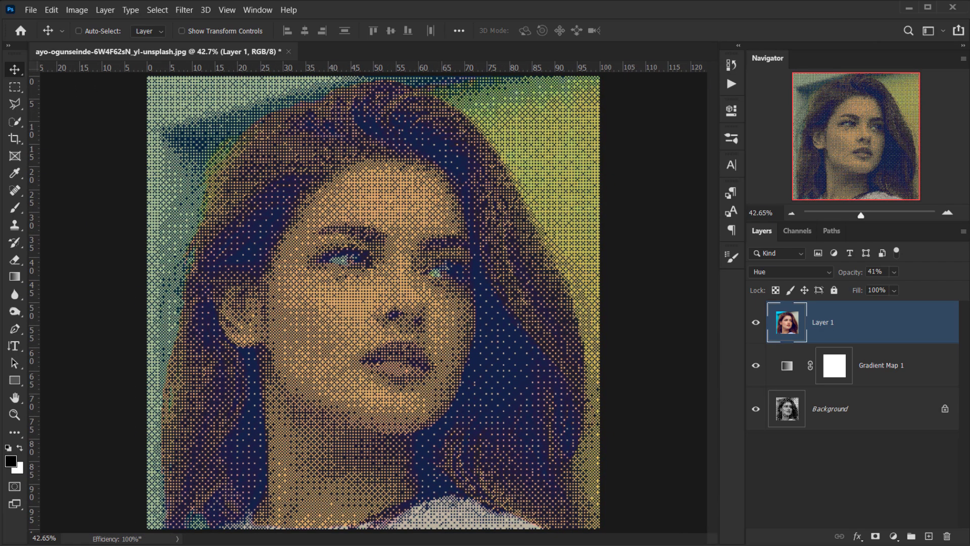
- Save a copy of the dithered portrait as Bitmap1.png in the Desktop's Bitmap folder
left_click(32, 11)
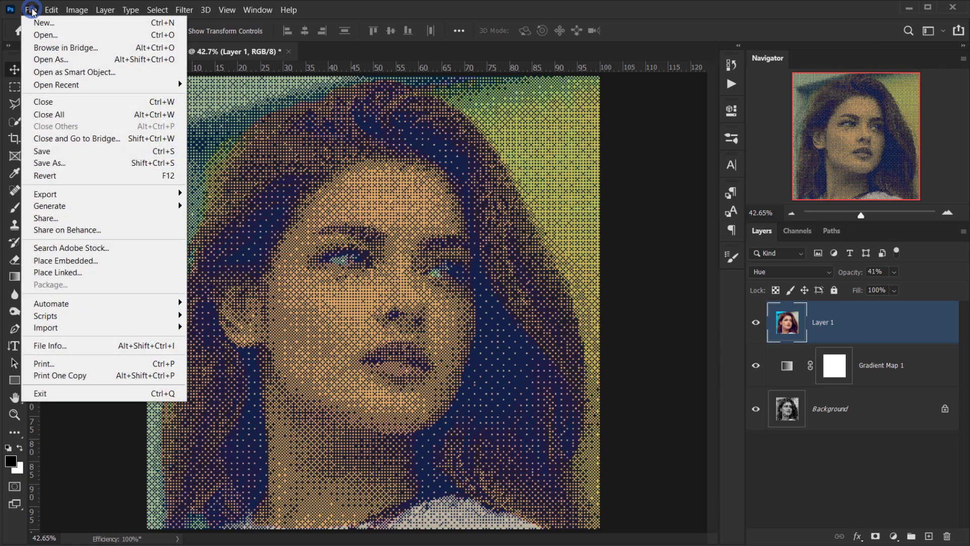
left_click(77, 160)
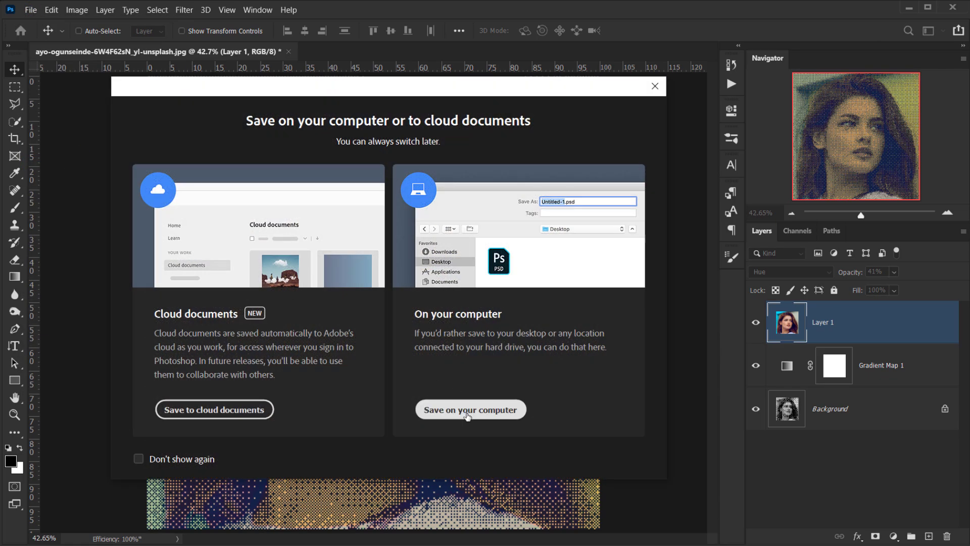
left_click(462, 410)
left_click(239, 371)
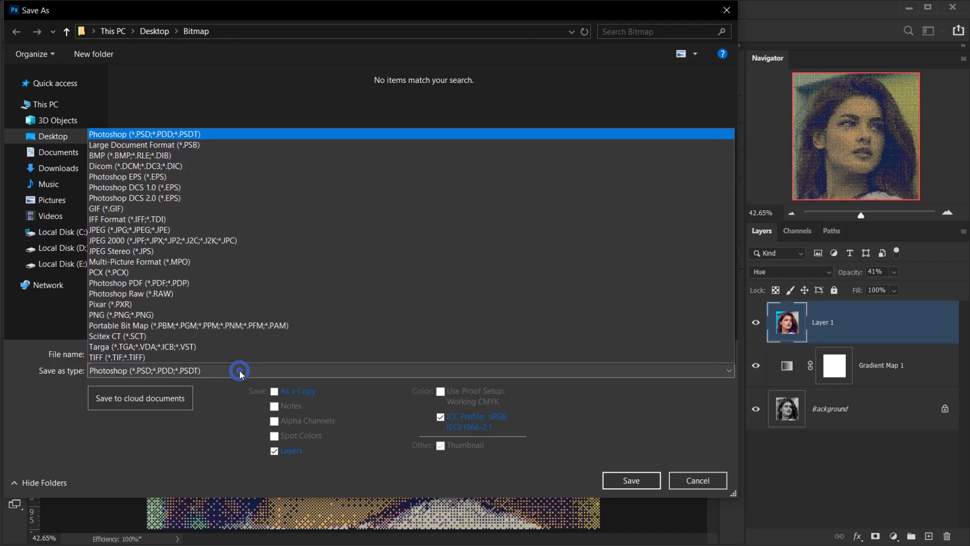
left_click(222, 310)
left_click_drag(231, 354, 37, 379)
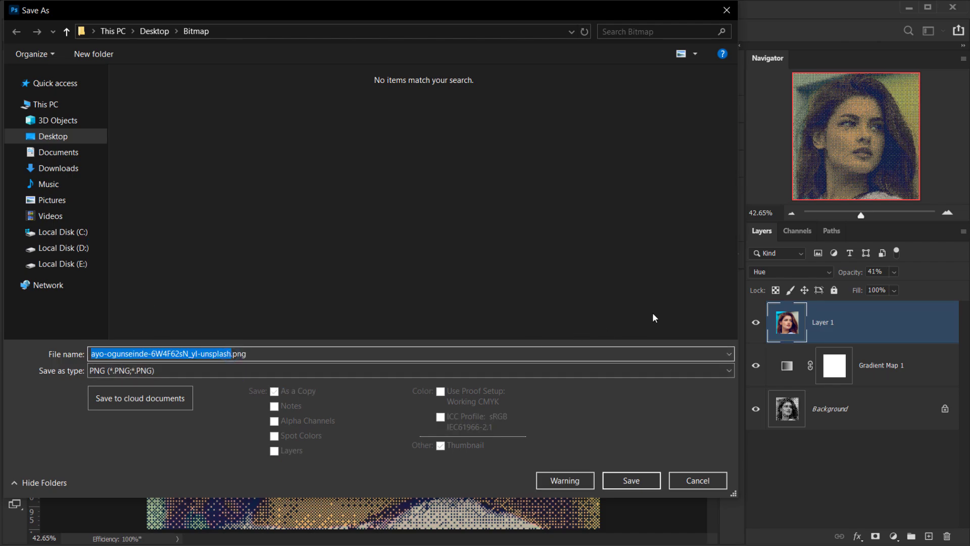
type("Bitmap1")
left_click(631, 481)
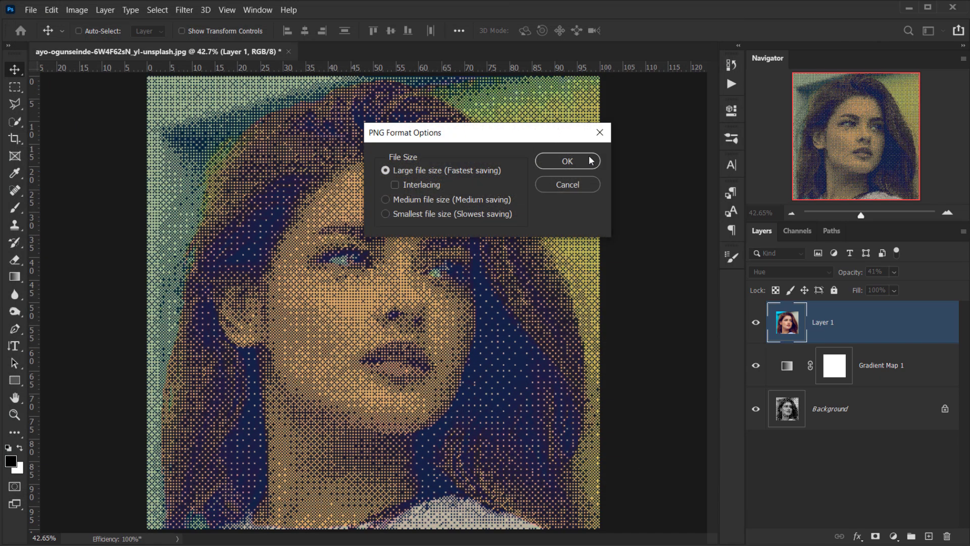
left_click(589, 160)
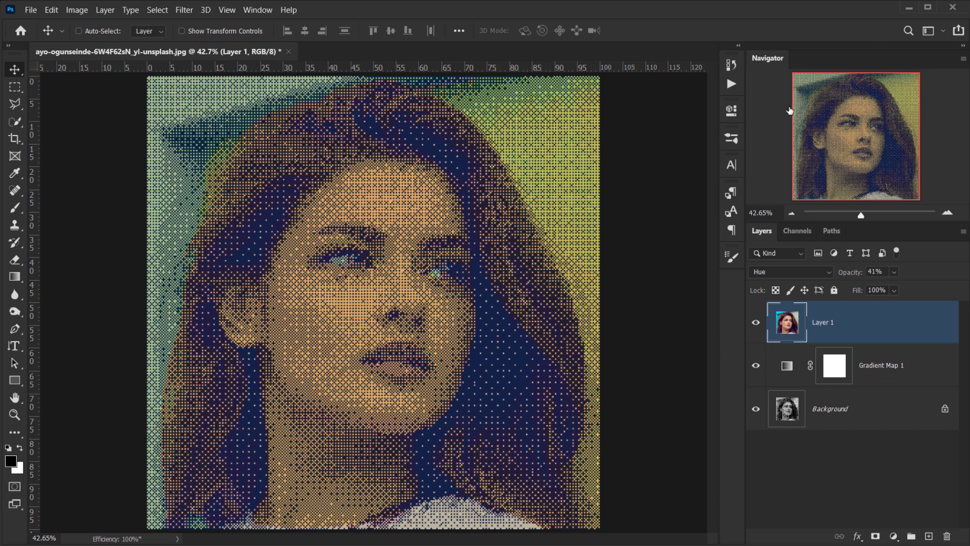
- Revert the document to the Crop step in History to restore the colour portrait
left_click(731, 65)
scroll(651, 121, "up", 5)
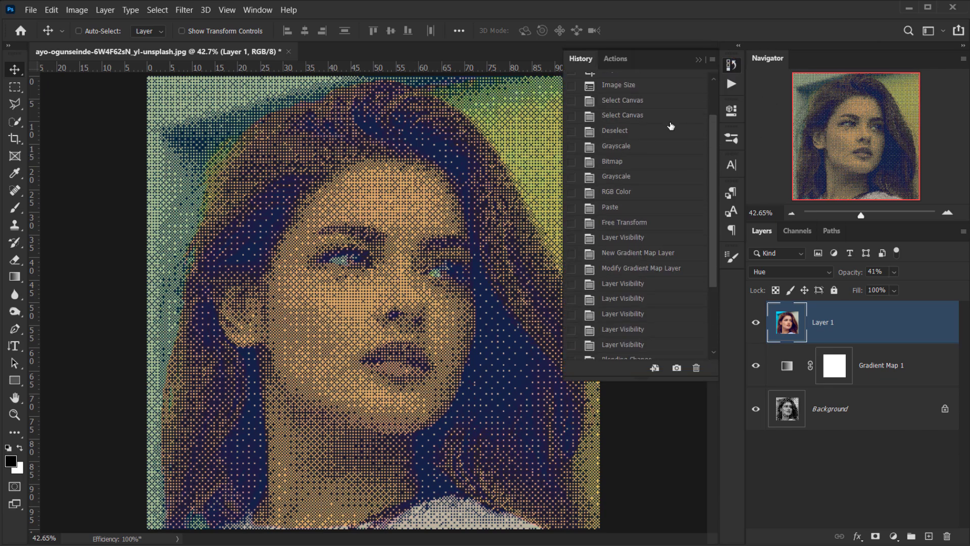
left_click(606, 124)
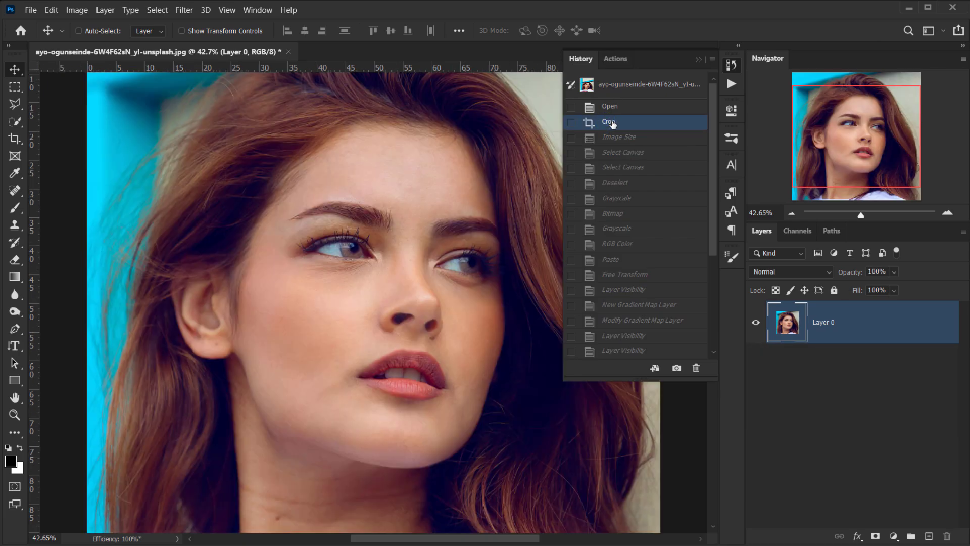
left_click(617, 138)
left_click(615, 122)
left_click(699, 60)
scroll(282, 269, "down", 2)
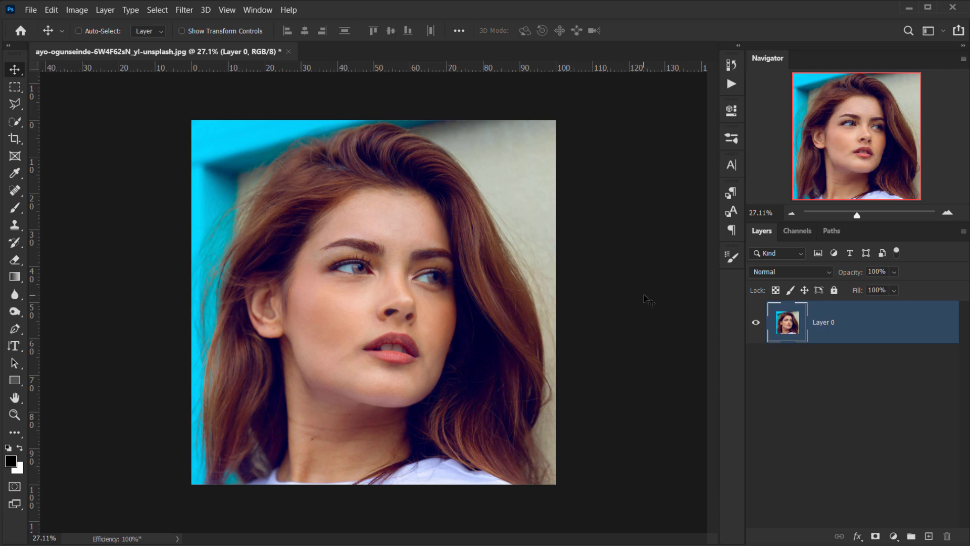
scroll(649, 300, "up", 1)
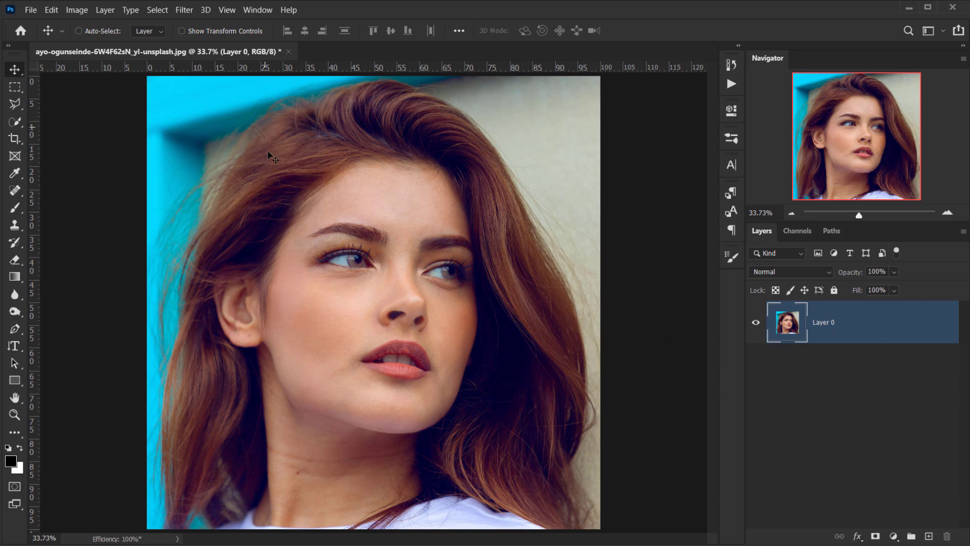
- Open Image Size and enter a width of 200 px
left_click(78, 10)
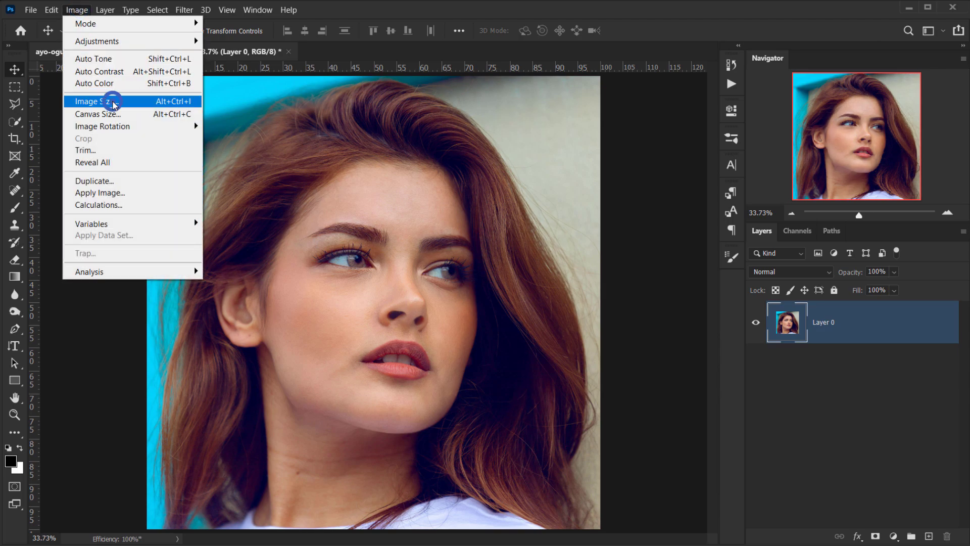
left_click(108, 101)
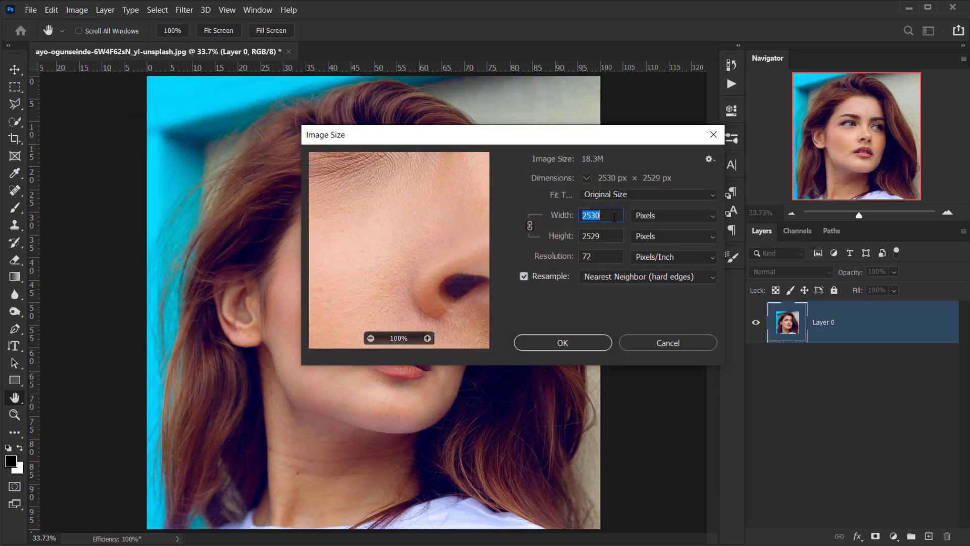
type("200")
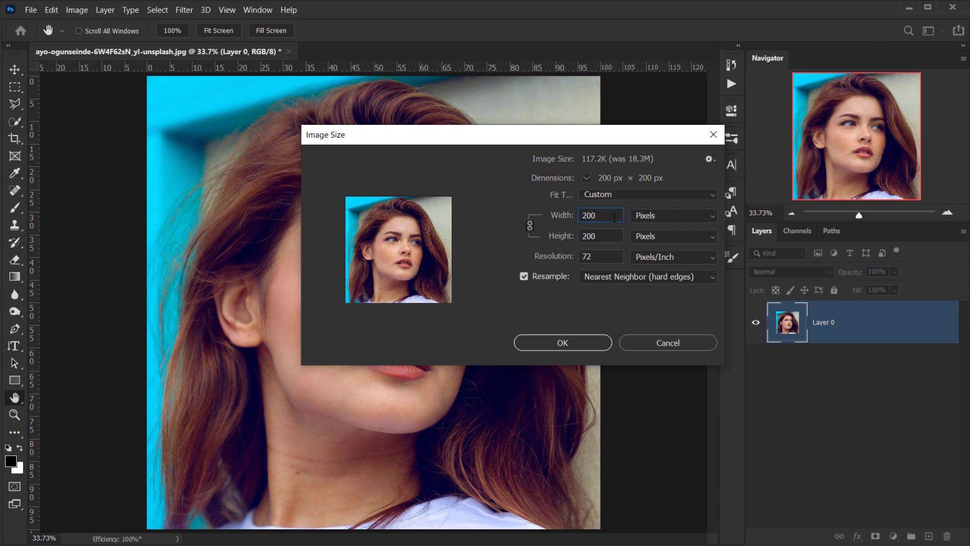
- Apply the 200 × 200 px Nearest Neighbor resize and fit the blocky image to the window
left_click(562, 342)
key("ctrl+0")
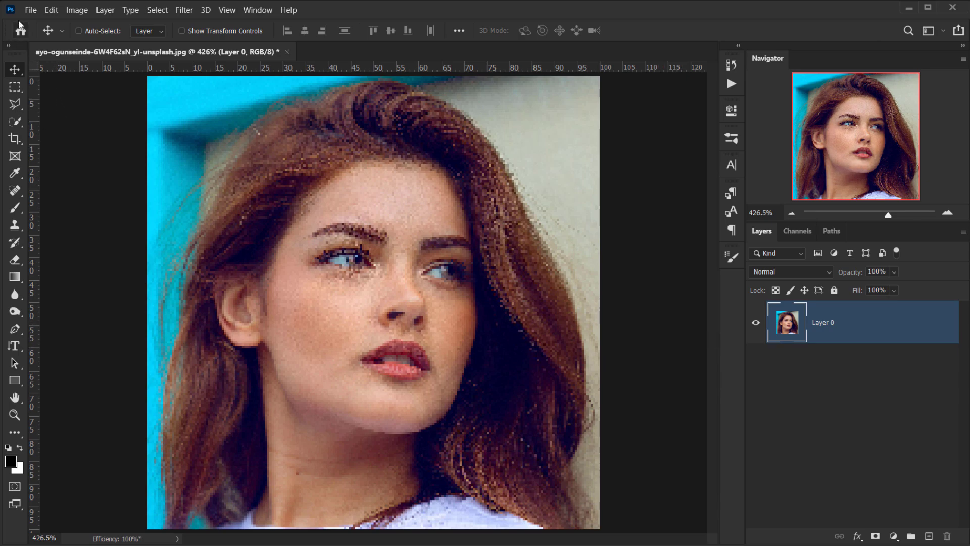
left_click(31, 10)
mouse_move(86, 201)
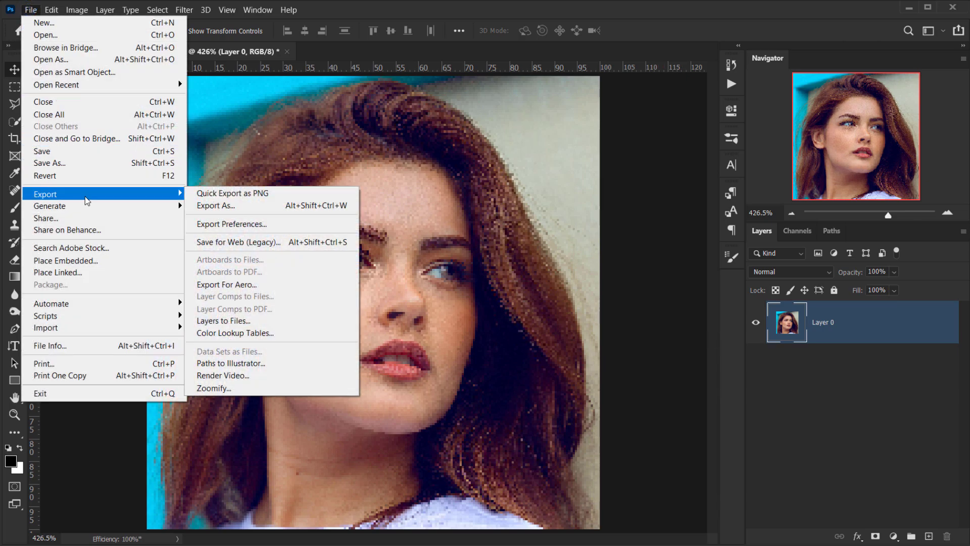
- Open Save for Web (Legacy) and zoom the preview to 600%
left_click(234, 243)
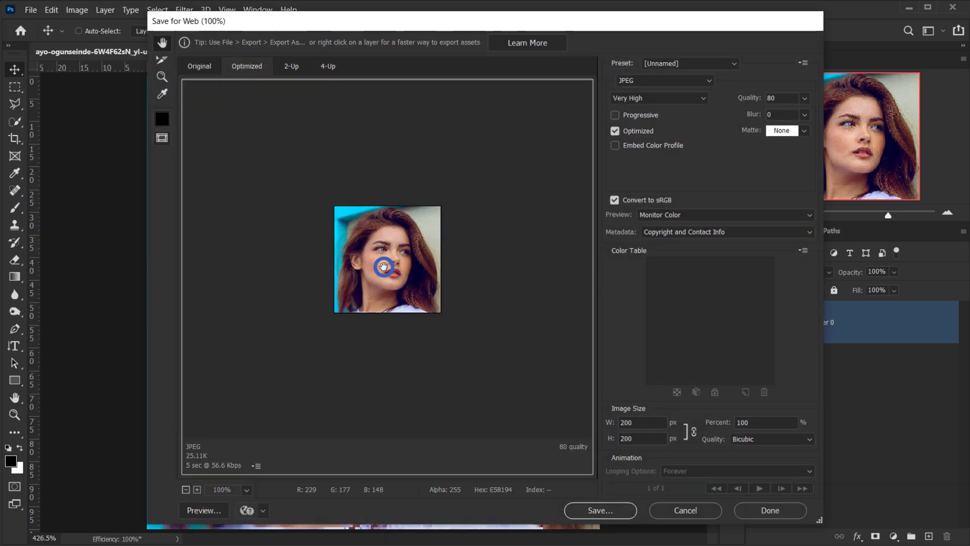
left_click(197, 490)
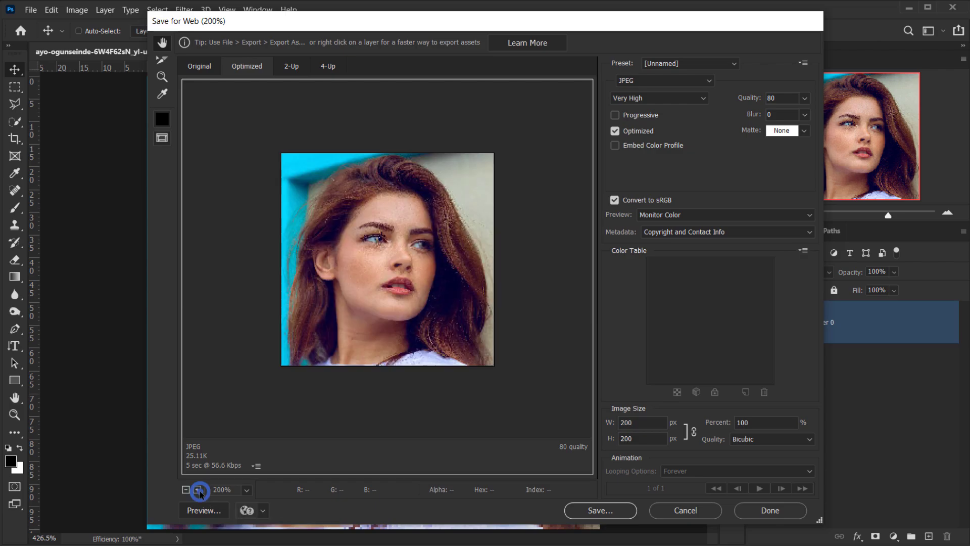
left_click(197, 489)
left_click(197, 490)
left_click(197, 490)
- Pan the 600% preview around the portrait's face to inspect the pixels
left_click_drag(377, 204, 362, 265)
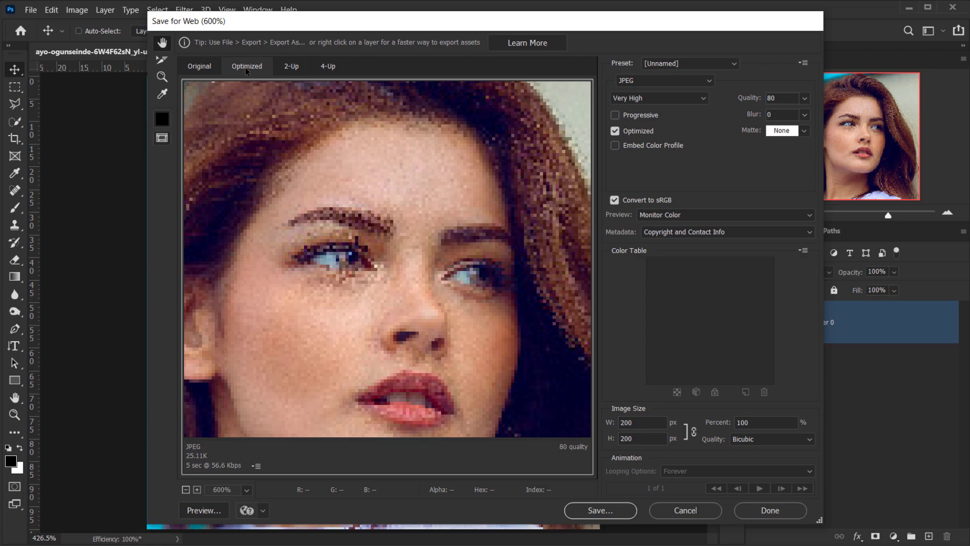
left_click_drag(375, 347, 351, 292)
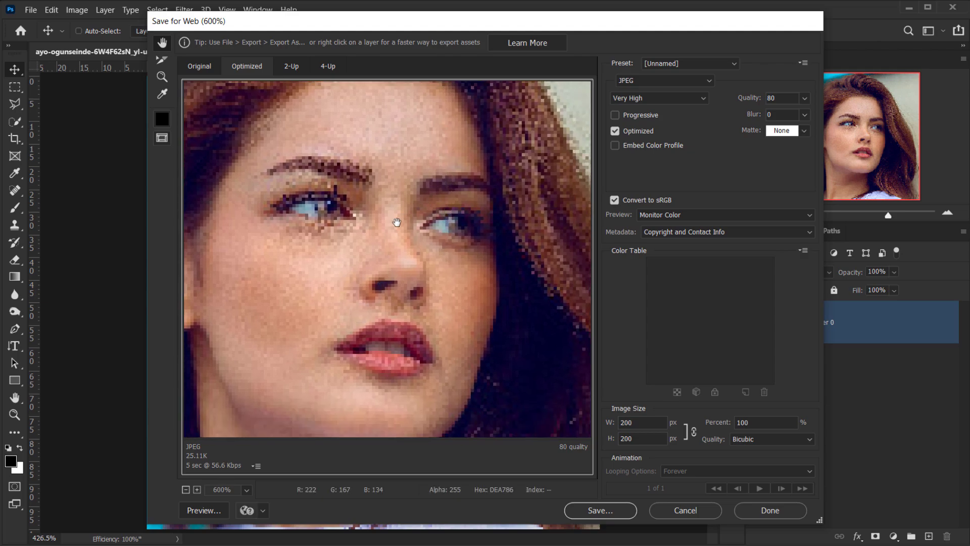
left_click_drag(375, 191, 403, 247)
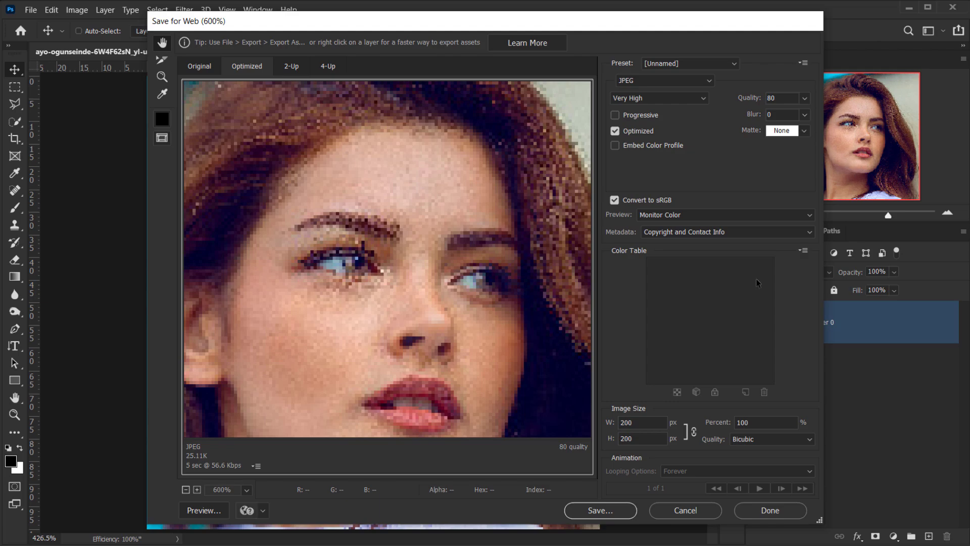
left_click_drag(392, 261, 354, 225)
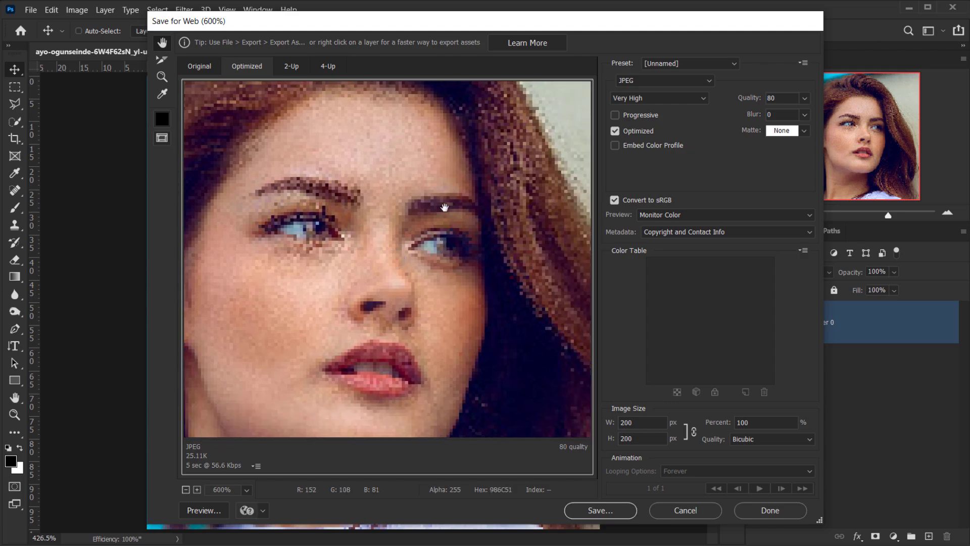
left_click(638, 81)
- Switch the export format from JPEG to GIF and inspect the face, forehead and hair
left_click(623, 94)
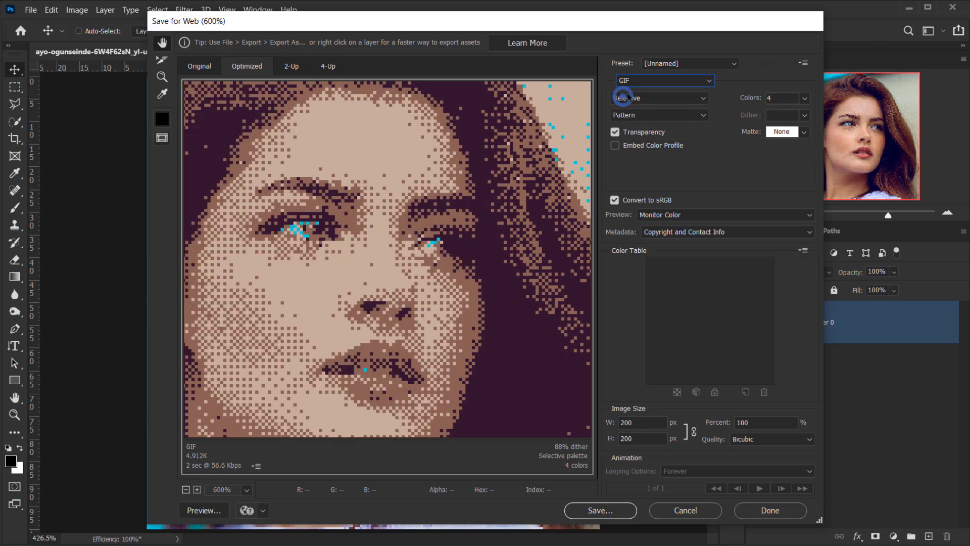
left_click_drag(343, 261, 433, 216)
left_click_drag(361, 318, 531, 211)
left_click_drag(264, 308, 444, 357)
left_click_drag(439, 180, 306, 351)
left_click_drag(450, 207, 407, 248)
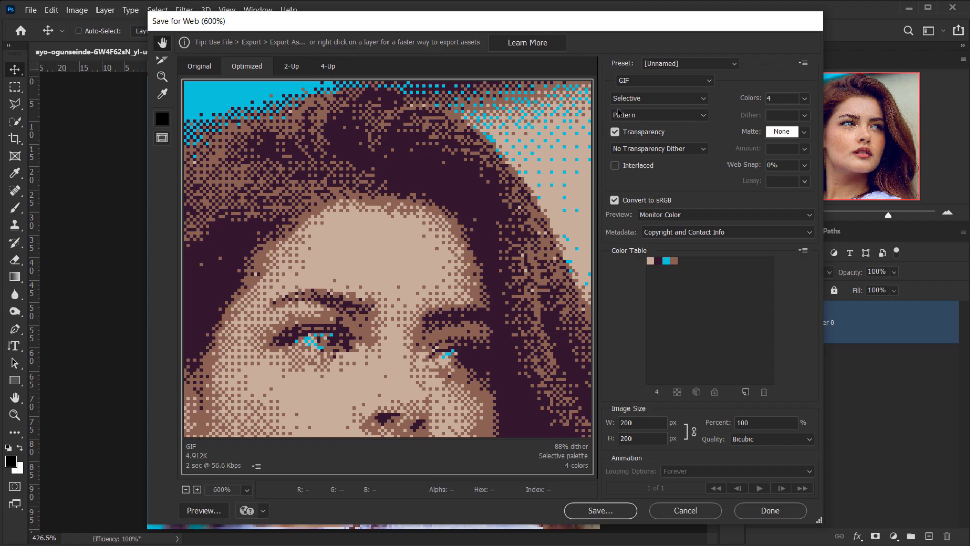
- Keep the GIF at 4 colours with Pattern dither and check the cyan background and face
left_click(776, 98)
left_click(805, 98)
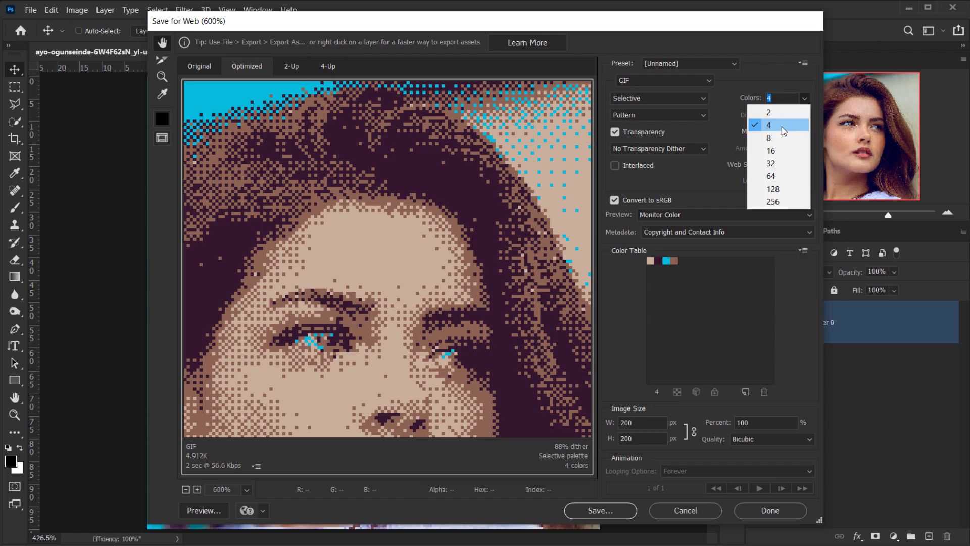
left_click(783, 124)
left_click(805, 98)
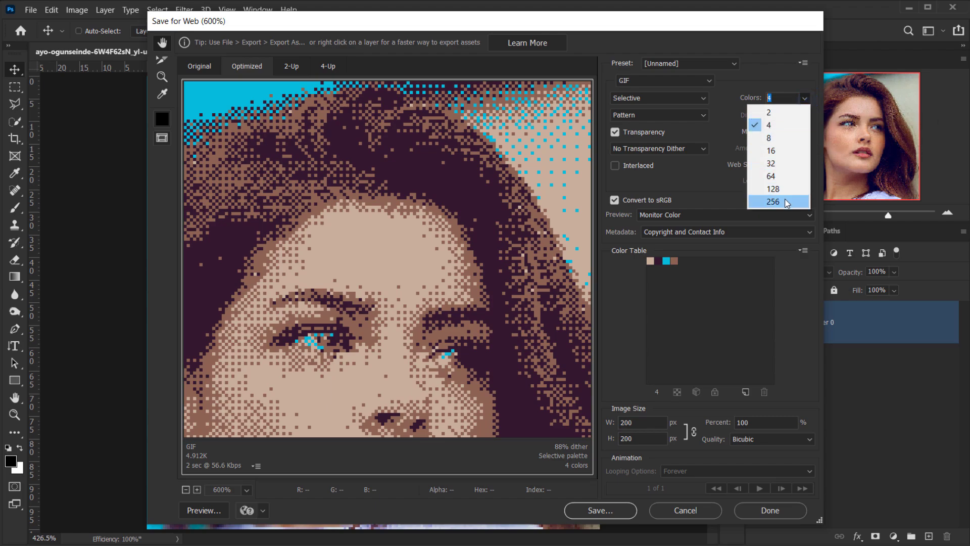
left_click(784, 99)
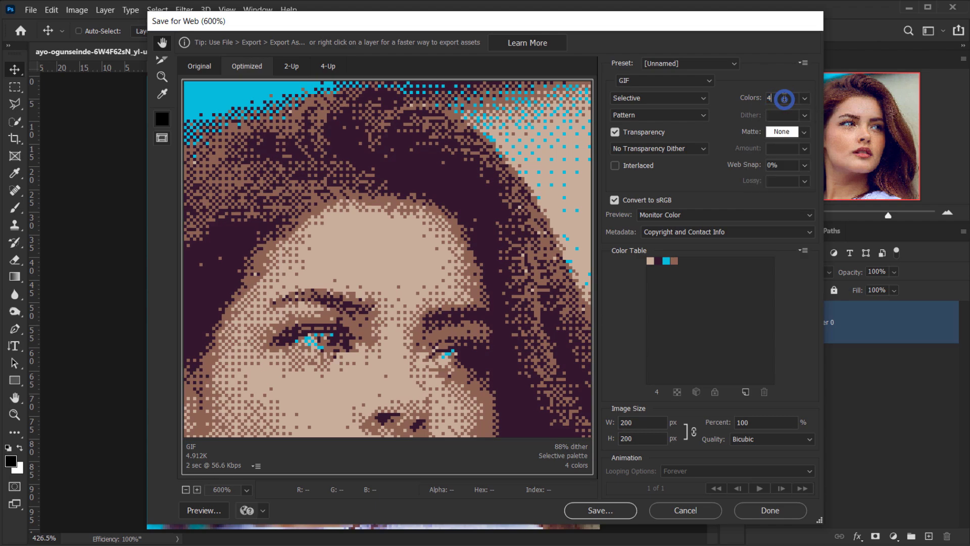
left_click_drag(394, 260, 465, 217)
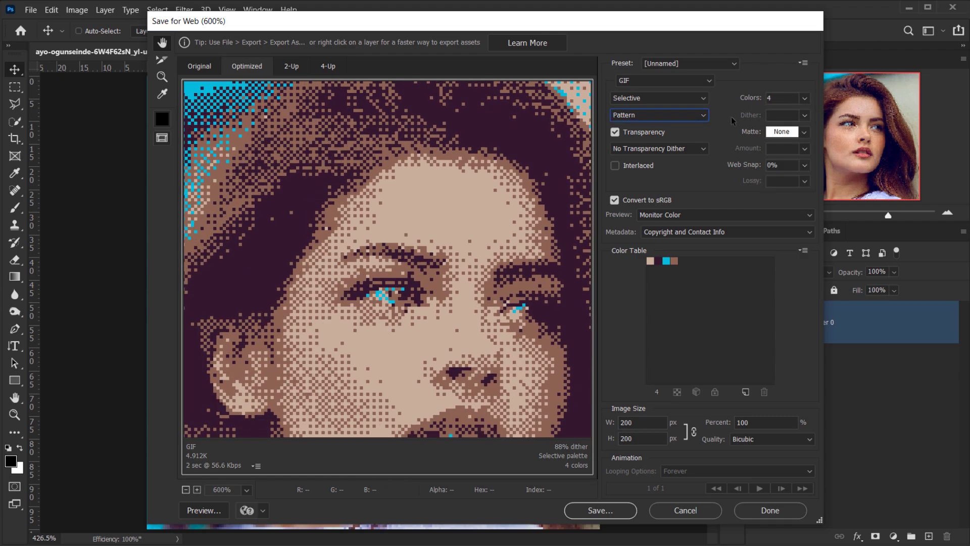
left_click(652, 116)
left_click(622, 158)
left_click_drag(462, 326, 242, 306)
left_click_drag(433, 318, 461, 275)
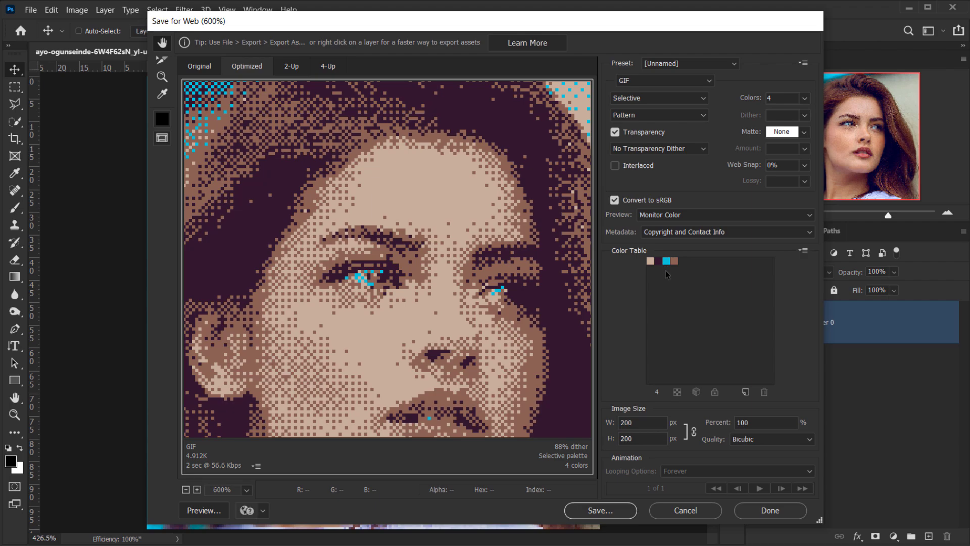
left_click_drag(461, 302, 407, 223)
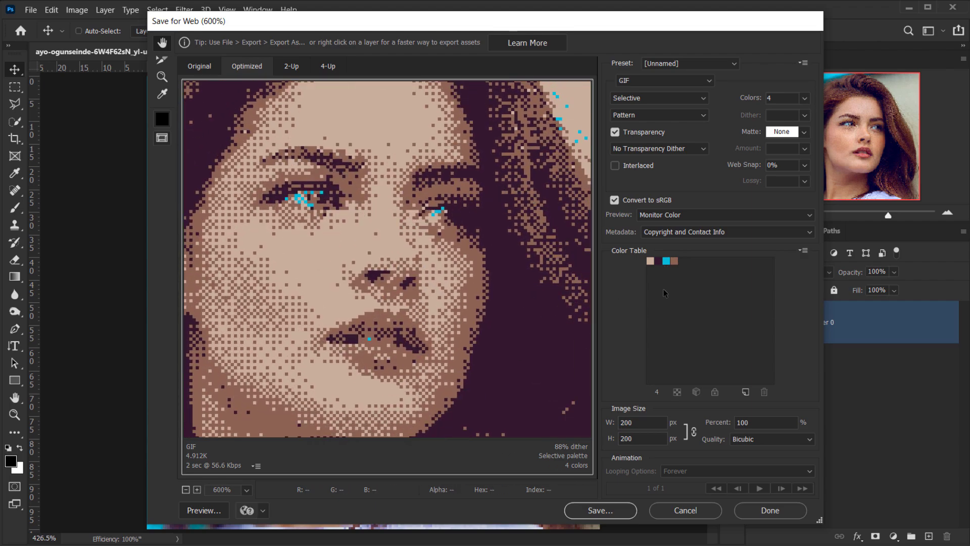
- Darken the maroon Color Table swatch to a deeper purple and zoom out to view the portrait
double_click(659, 261)
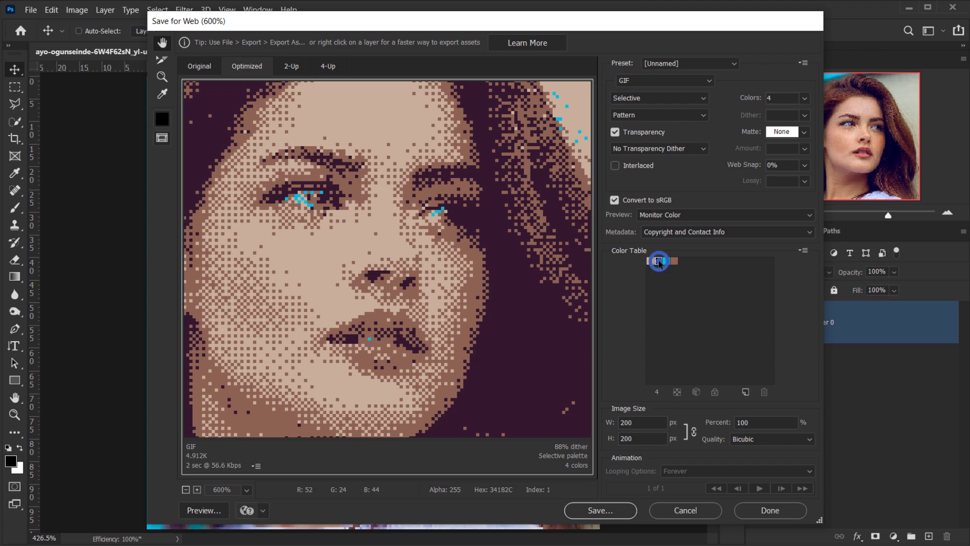
left_click(778, 363)
left_click(778, 363)
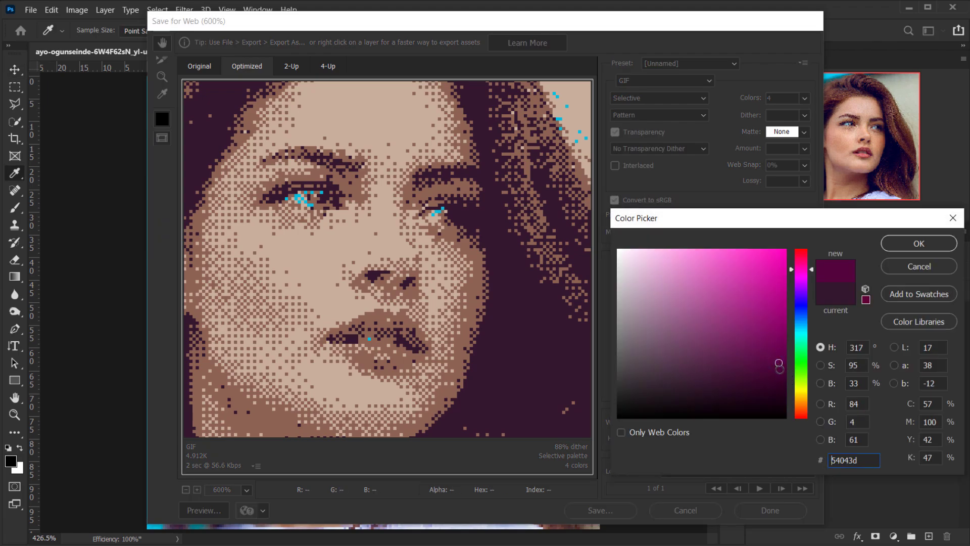
left_click(917, 243)
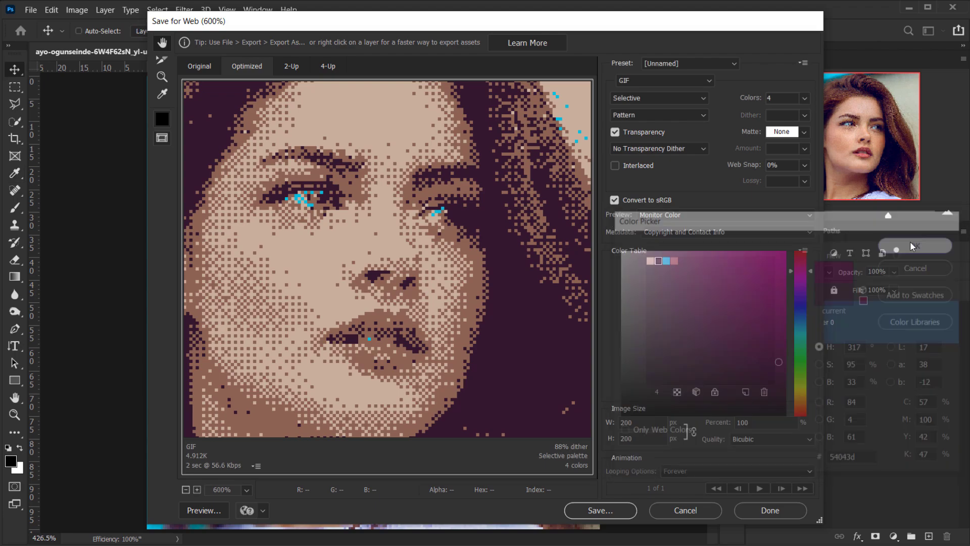
left_click_drag(425, 253, 516, 229)
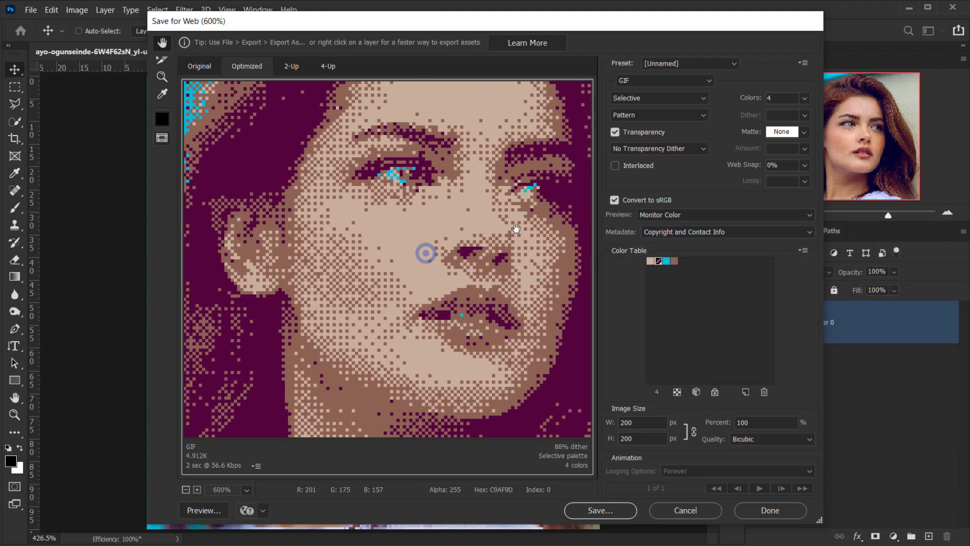
left_click(185, 489)
left_click(185, 489)
left_click(186, 489)
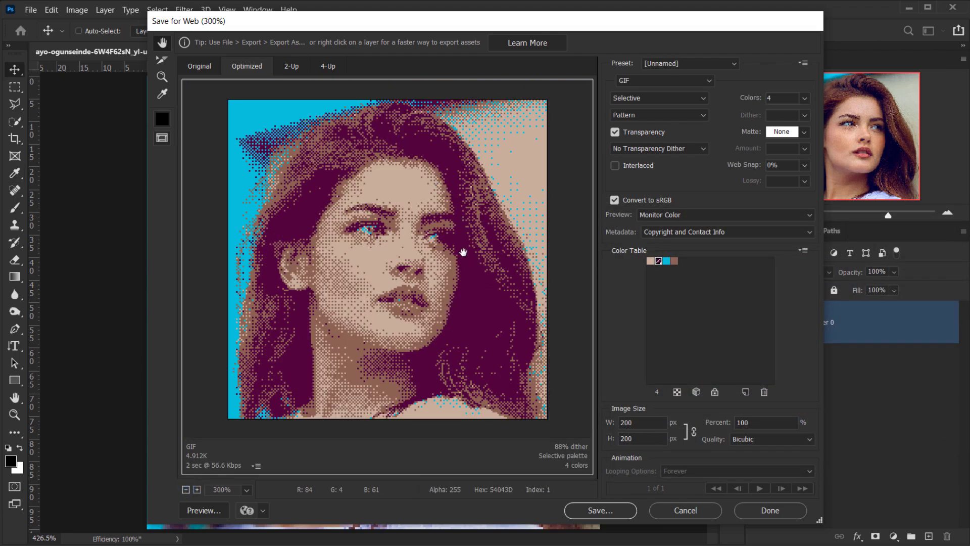
- Fine-tune the maroon swatch twice more, settling on a slightly lighter shade near 441637
double_click(658, 260)
left_click(742, 382)
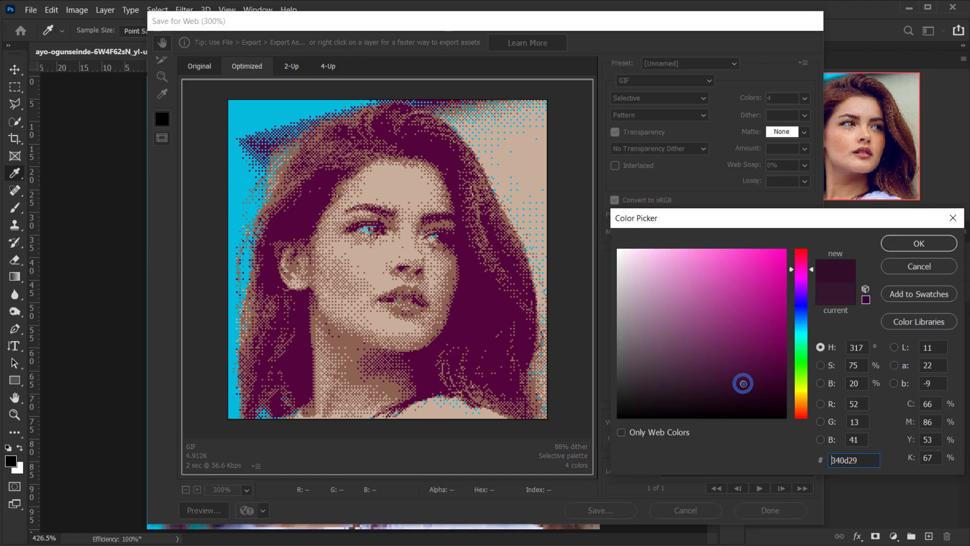
left_click(901, 244)
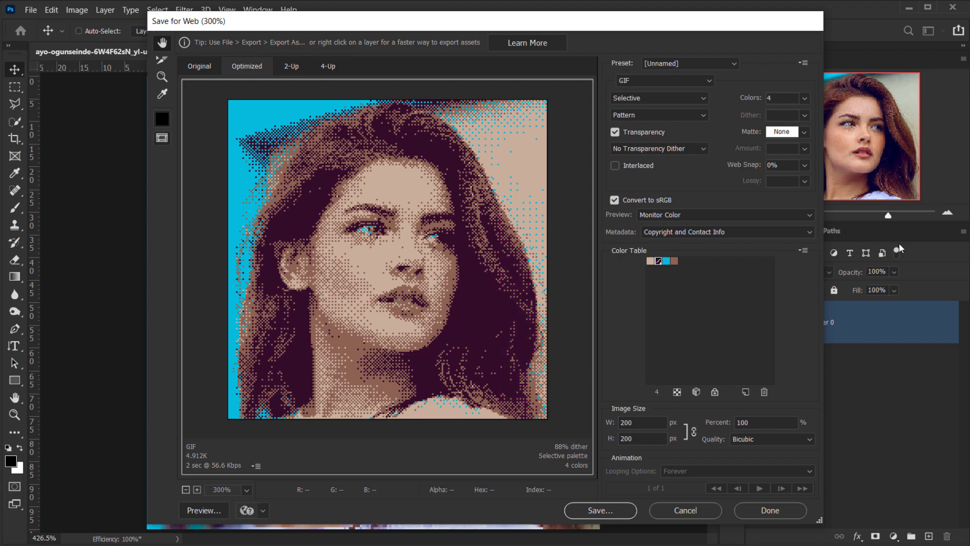
double_click(659, 261)
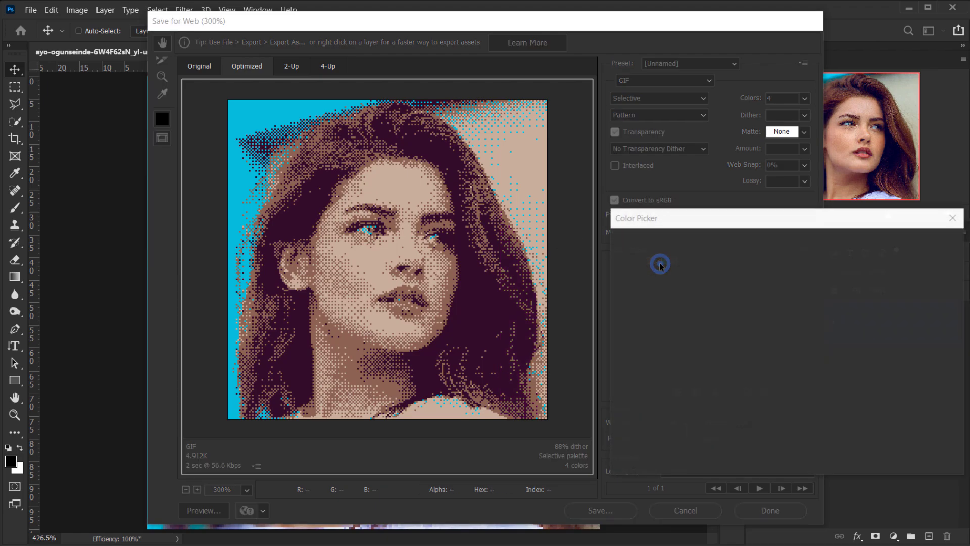
left_click(735, 364)
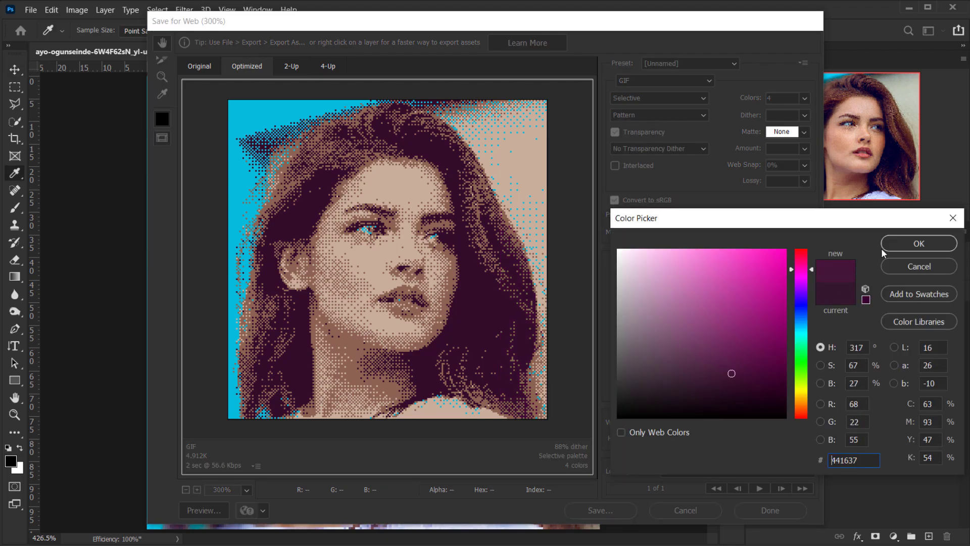
left_click(907, 245)
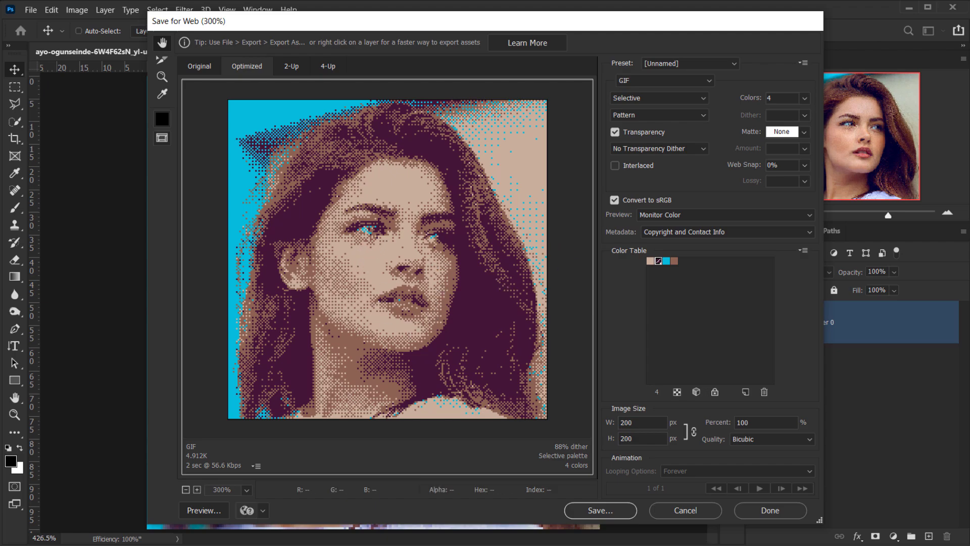
- Save the optimized GIF as Bitmap 2 in the Bitmap folder and switch to File Explorer
left_click(600, 511)
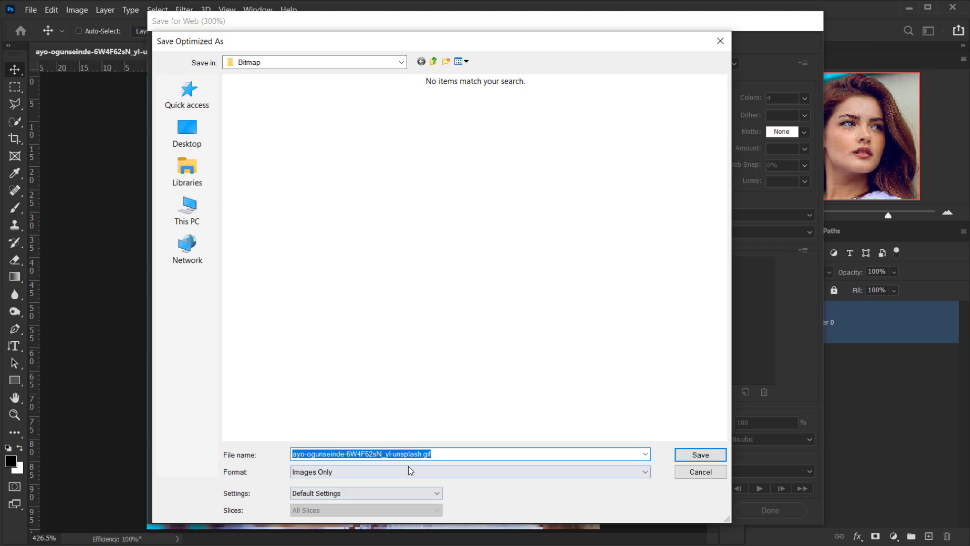
left_click(418, 454)
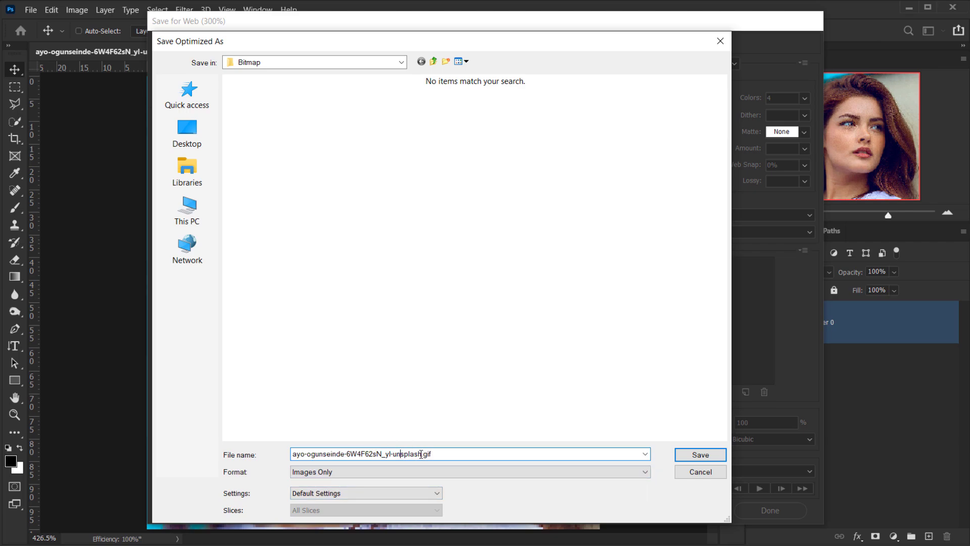
left_click_drag(418, 454, 292, 454)
type("Bi")
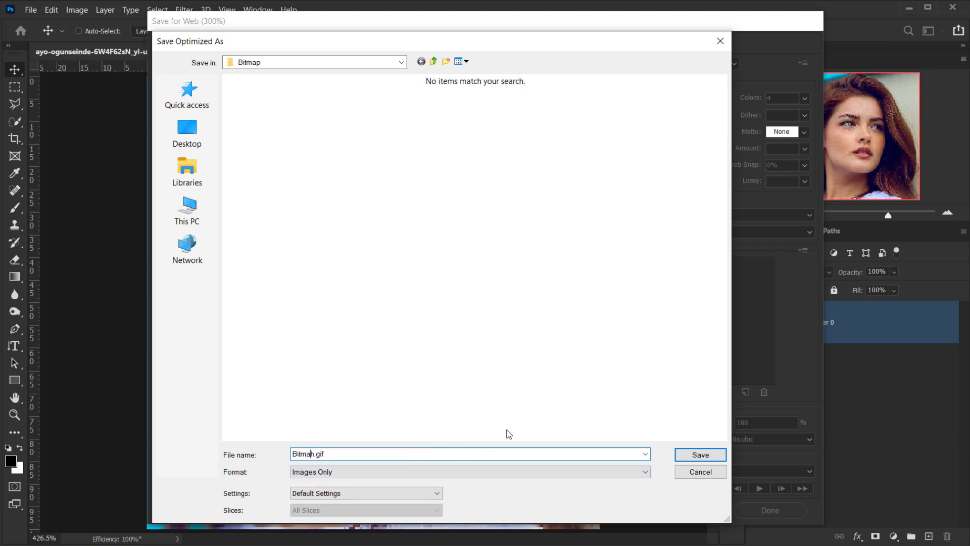
type("tmap 2")
key("Return")
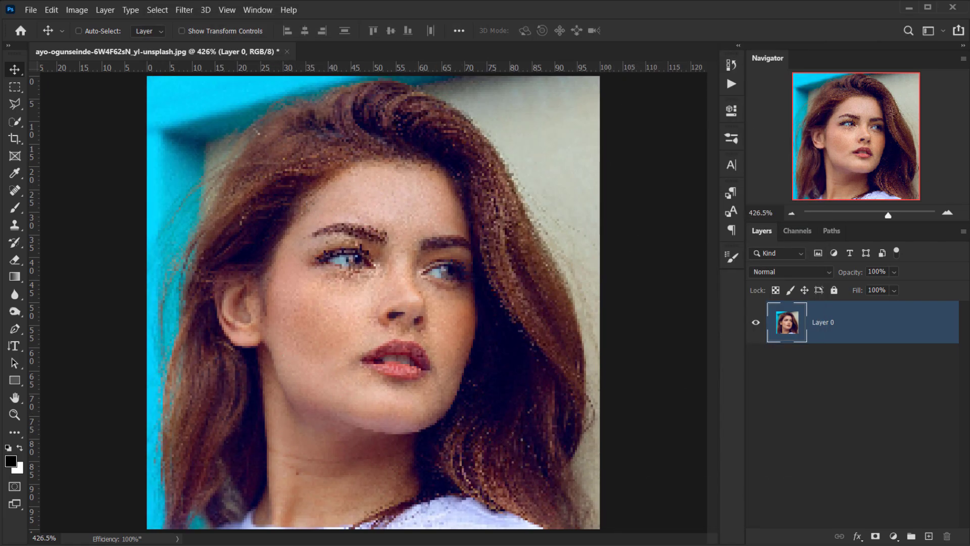
key("alt+Tab")
- Preview Bitmap-2.gif in Photos, then drag it onto Photoshop to open as a new document
left_click(714, 185)
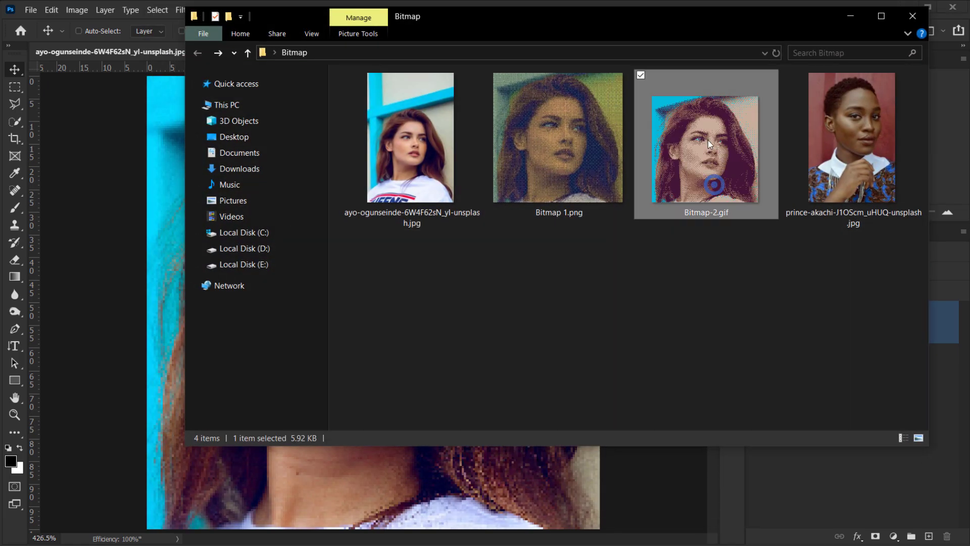
mouse_move(738, 198)
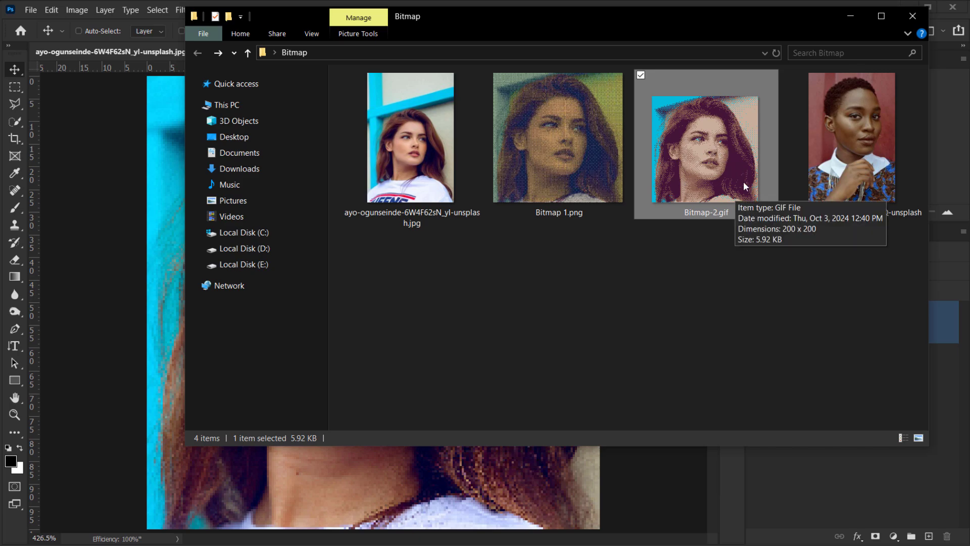
double_click(717, 157)
scroll(445, 312, "up", 5)
left_click(482, 236)
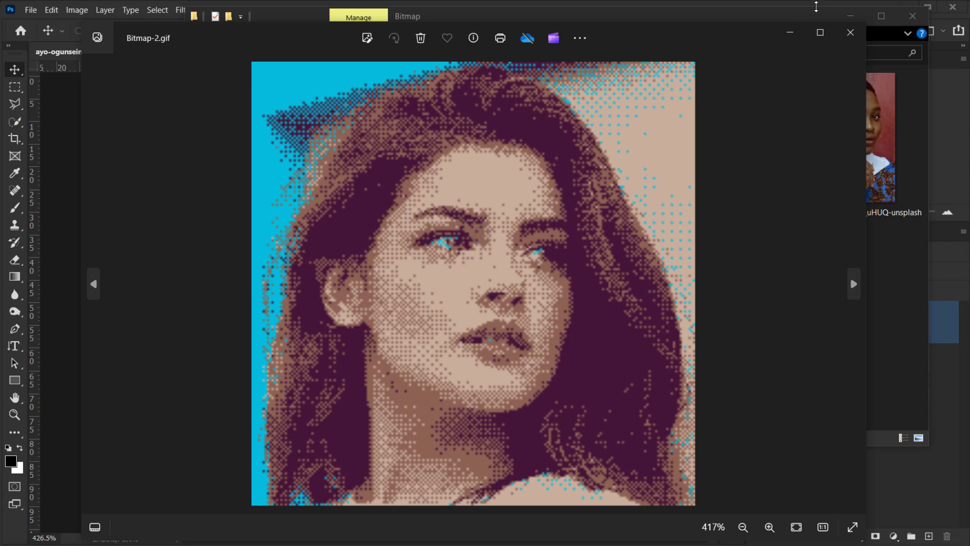
left_click(851, 32)
left_click_drag(718, 131, 211, 481)
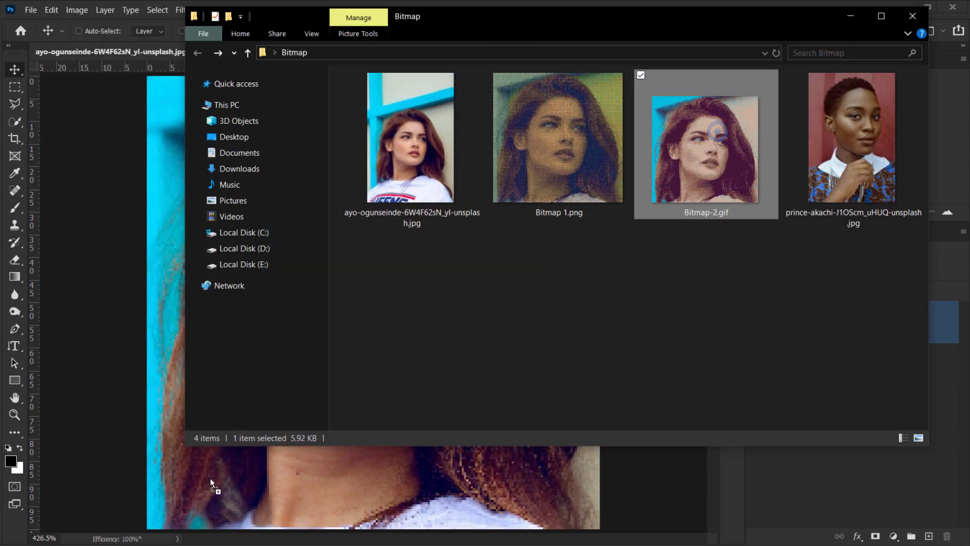
left_click_drag(19, 531, 19, 530)
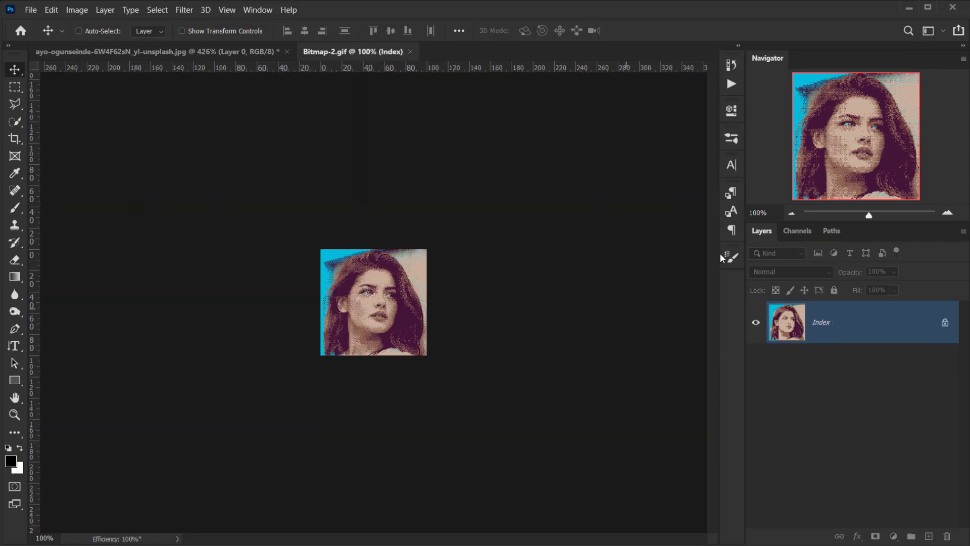
- Resize Bitmap-2.gif from 200 to 3000 × 3000 px with Nearest Neighbor and fit it in view
key("ctrl+0")
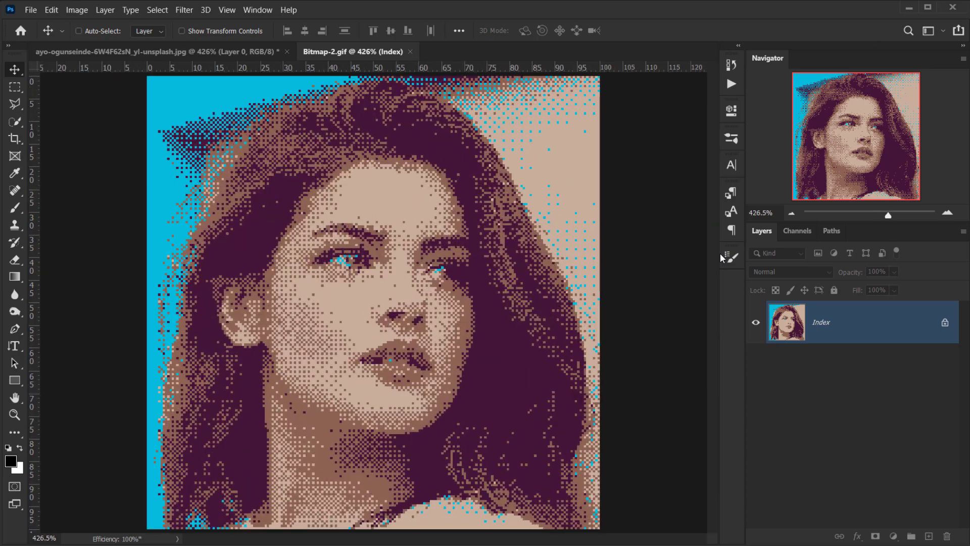
left_click(86, 12)
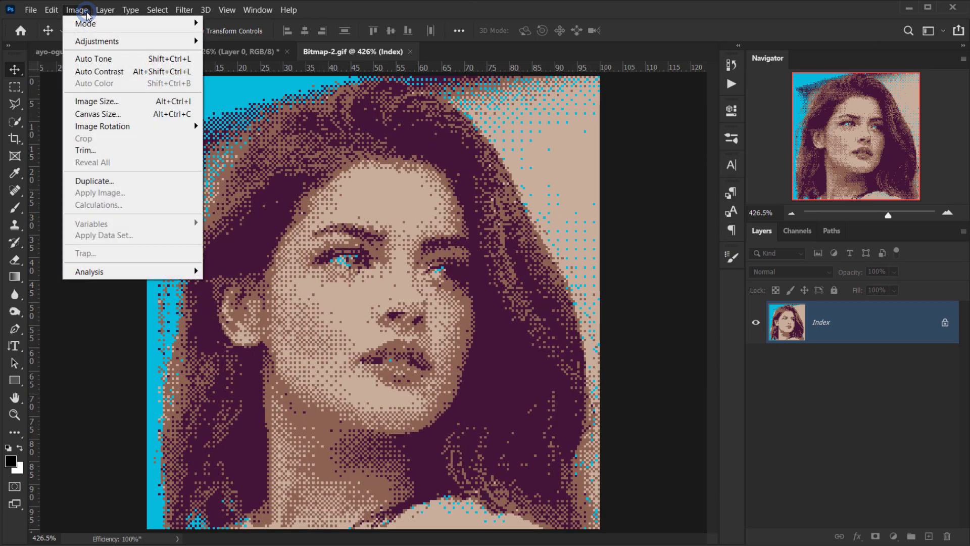
left_click(114, 102)
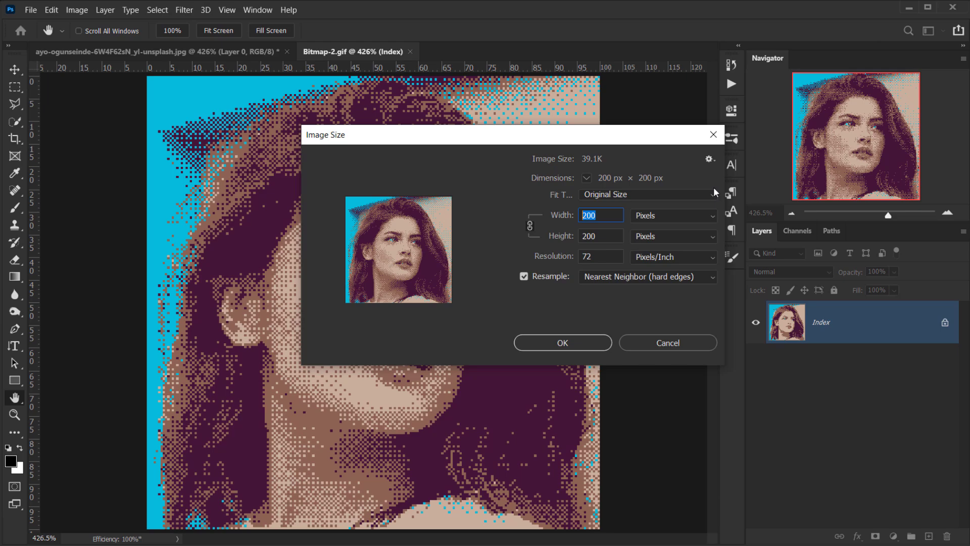
type("3000")
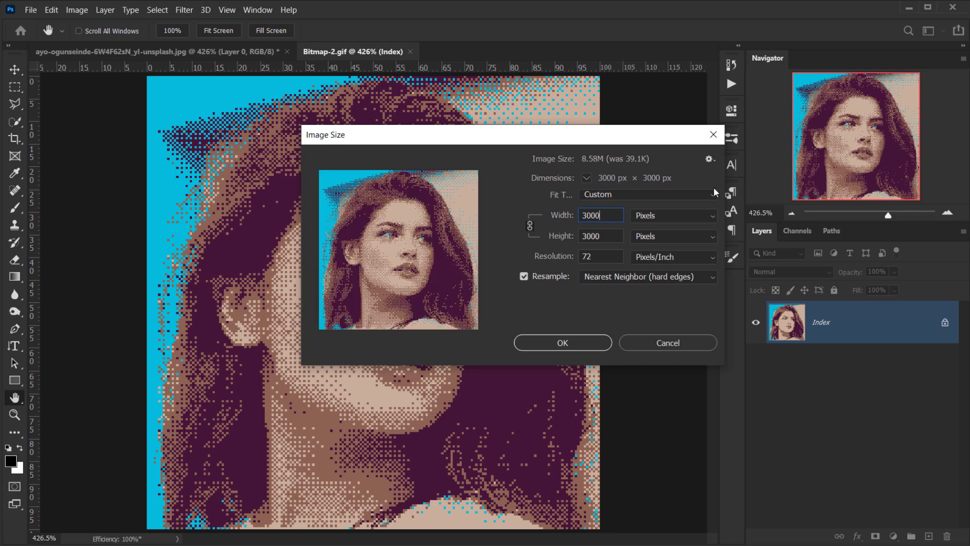
left_click(565, 341)
key("v")
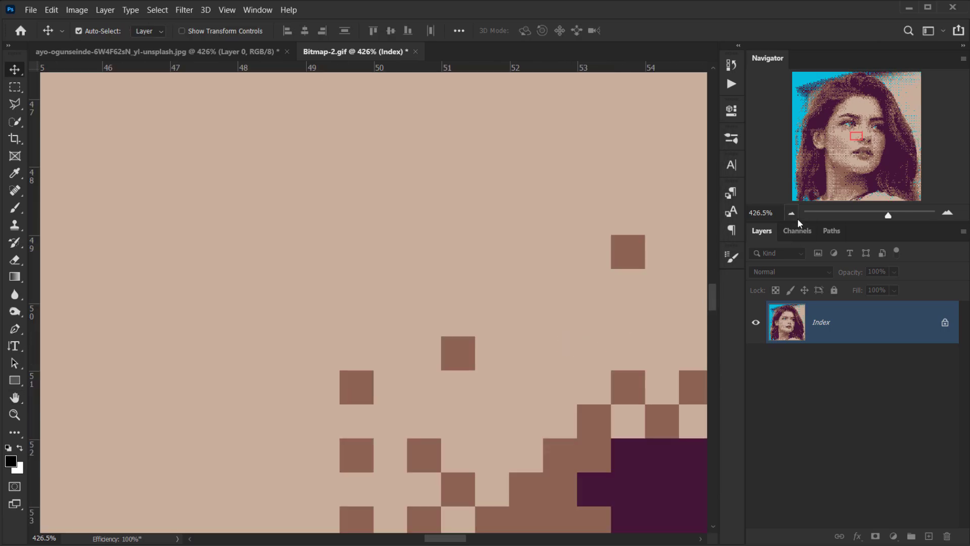
key("ctrl+0")
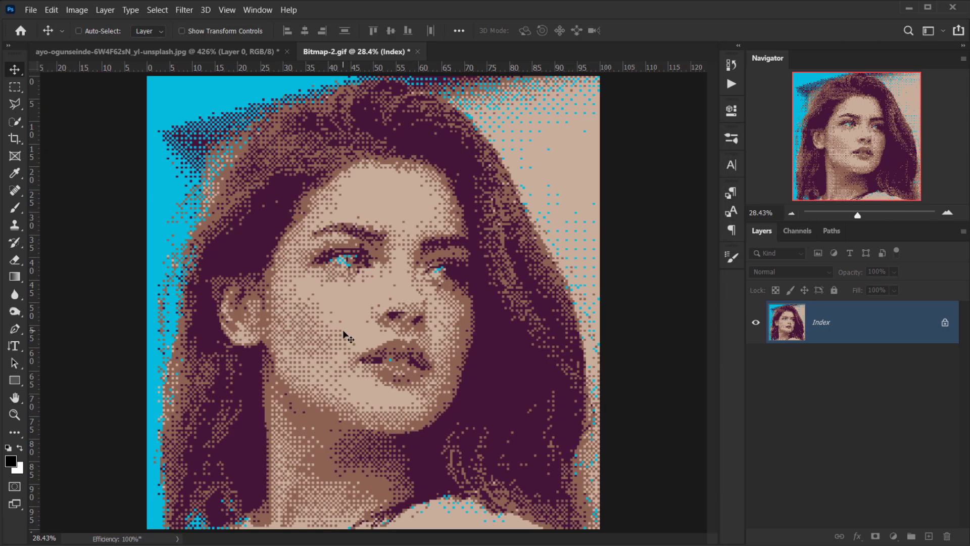
scroll(356, 326, "up", 5)
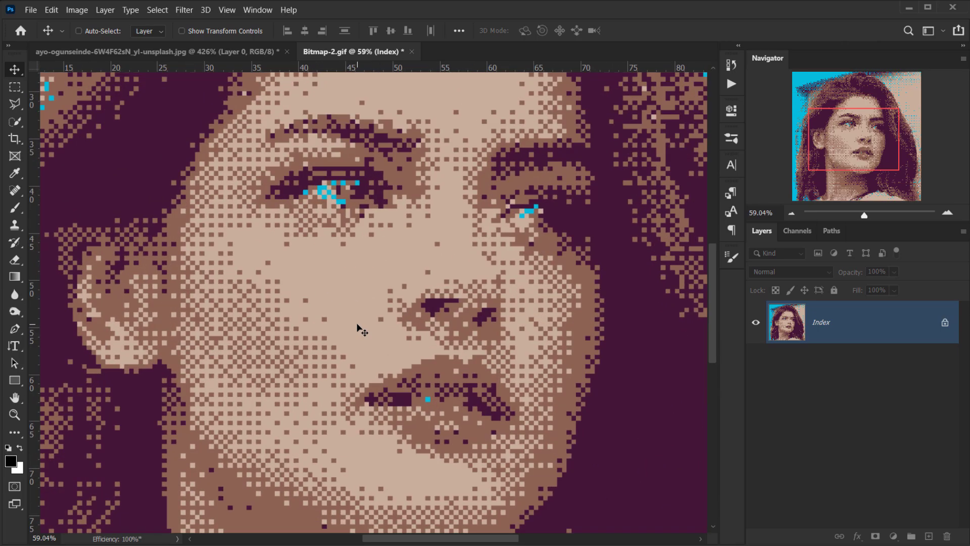
scroll(360, 329, "down", 2)
scroll(366, 318, "down", 2)
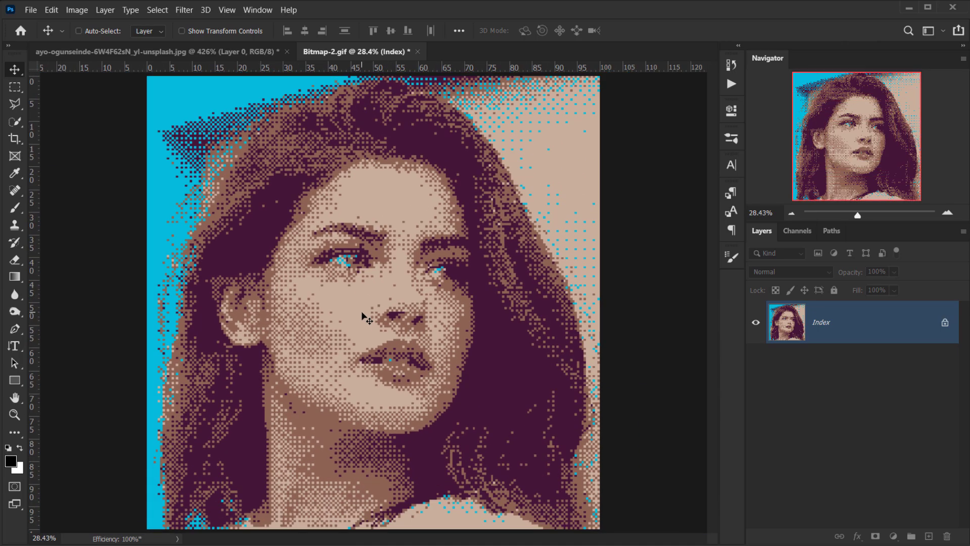
left_click(30, 10)
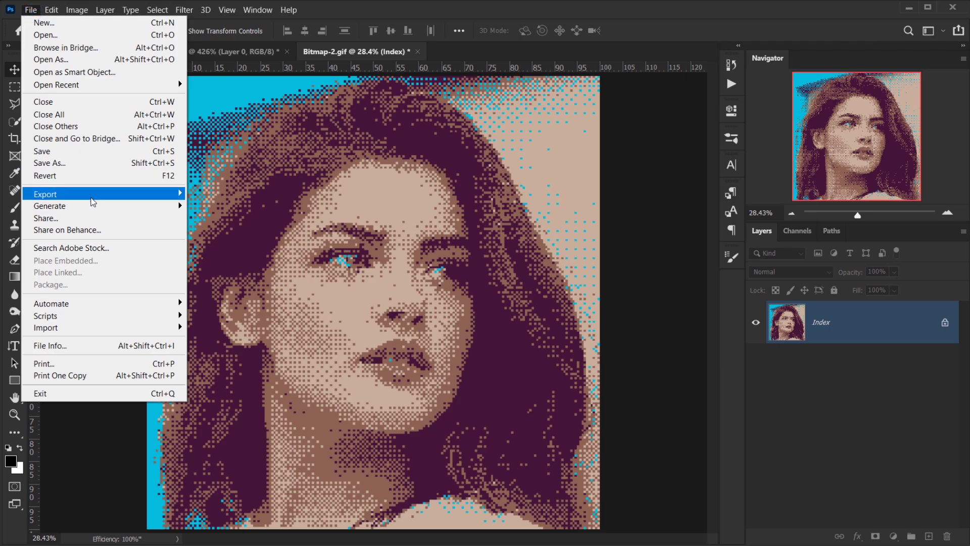